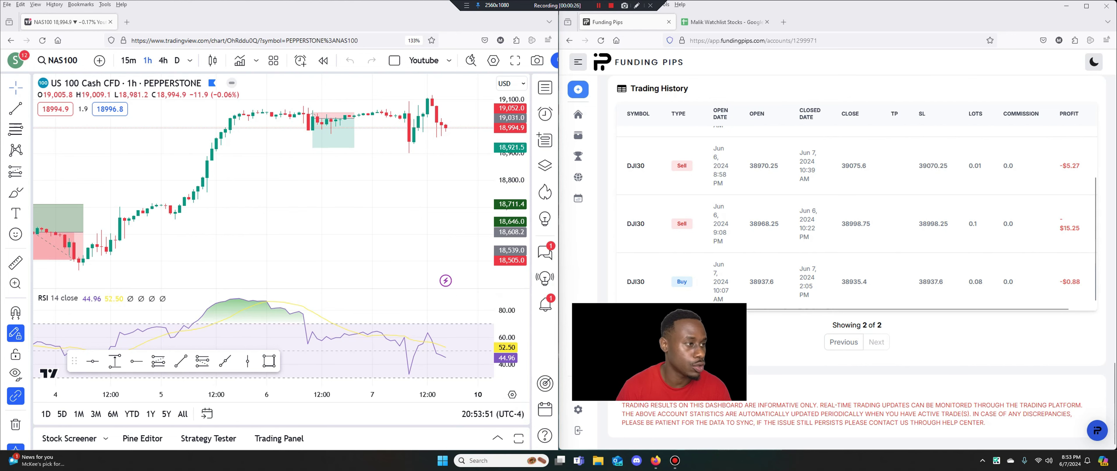
- Open the Calculator and fit its window over the chart beside the trading history
key("XF86Calculator")
left_click_drag(815, 78, 326, 116)
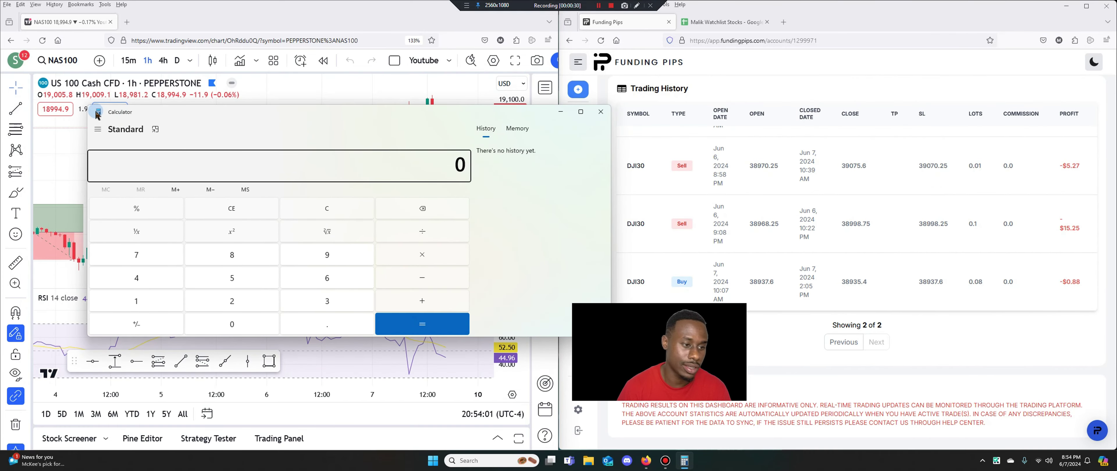
left_click_drag(85, 107, 241, 121)
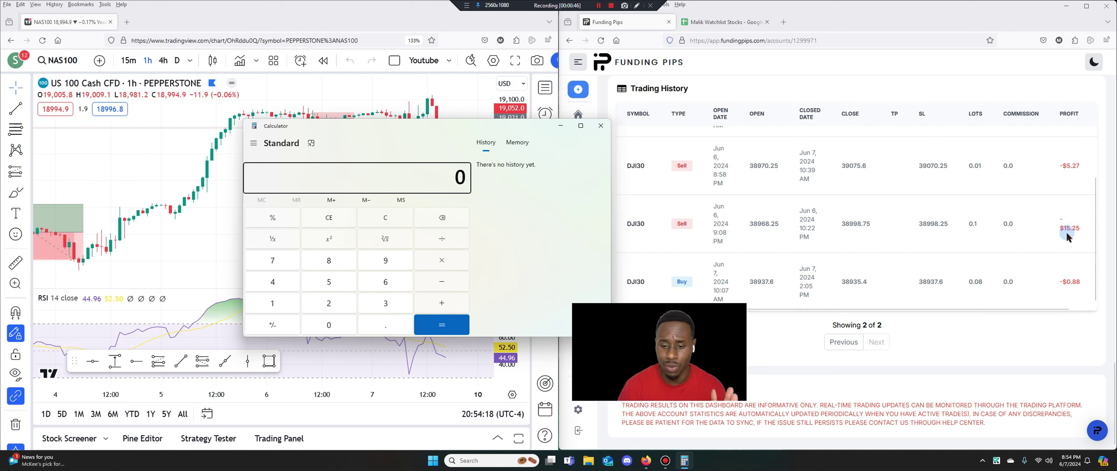
- Calculate 38968 minus 38998 in the Calculator from the second sell trade's open and close prices
left_click(386, 299)
left_click(328, 256)
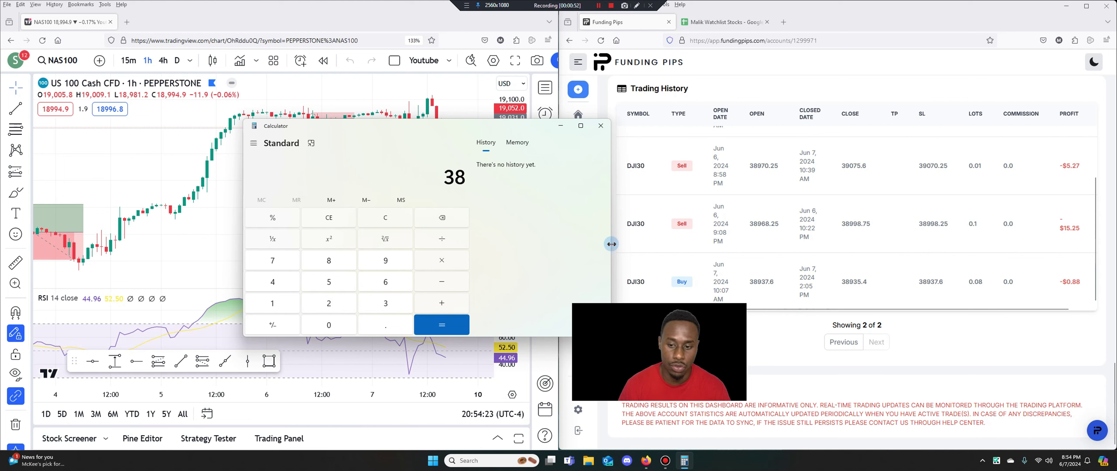
left_click(387, 261)
left_click(381, 281)
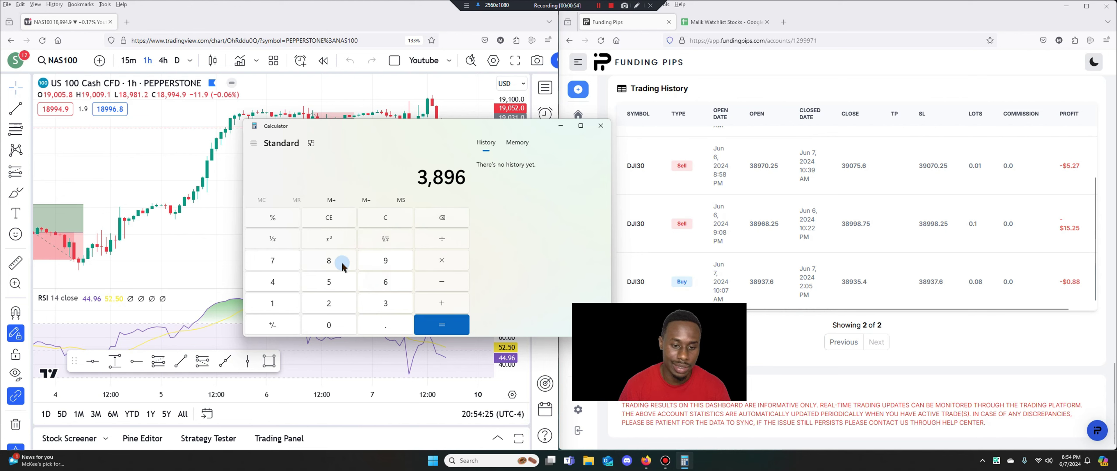
left_click(339, 261)
left_click(447, 283)
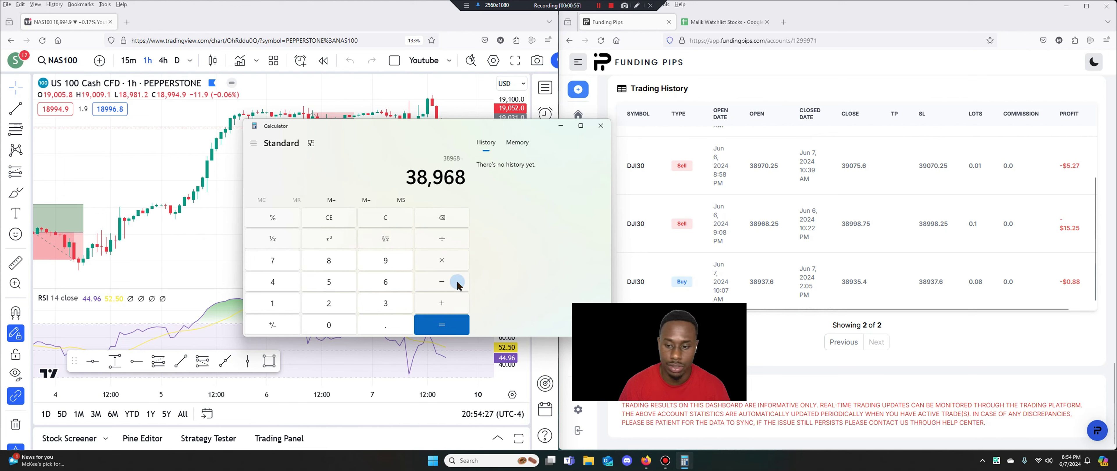
left_click(384, 303)
left_click(332, 263)
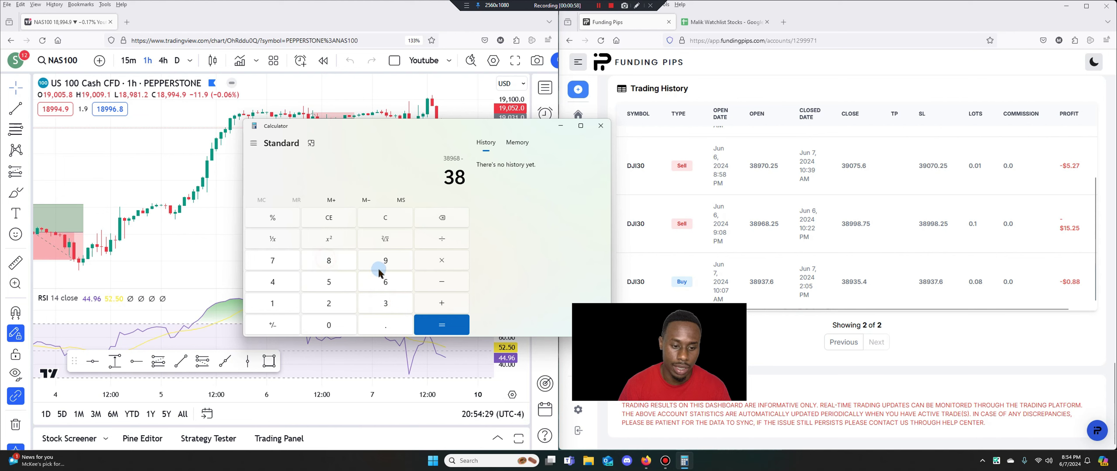
left_click(379, 267)
left_click(380, 267)
left_click(336, 260)
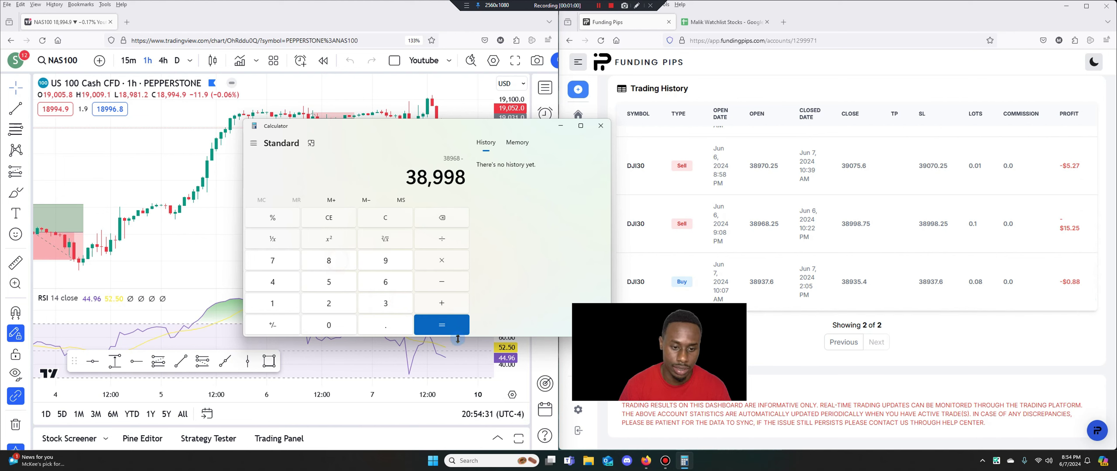
left_click(438, 325)
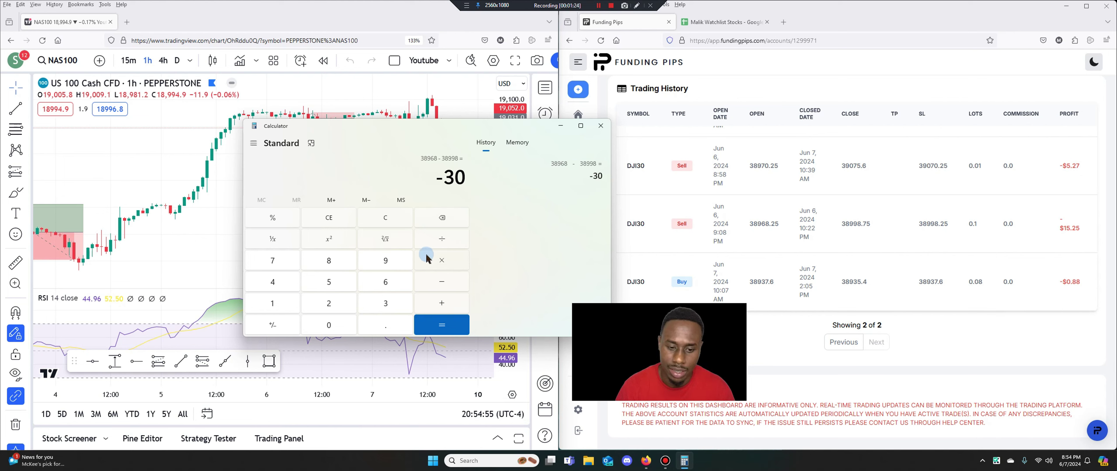
- Divide the calculated difference by 15 and minimize the Calculator
left_click(442, 237)
left_click(279, 303)
left_click(319, 290)
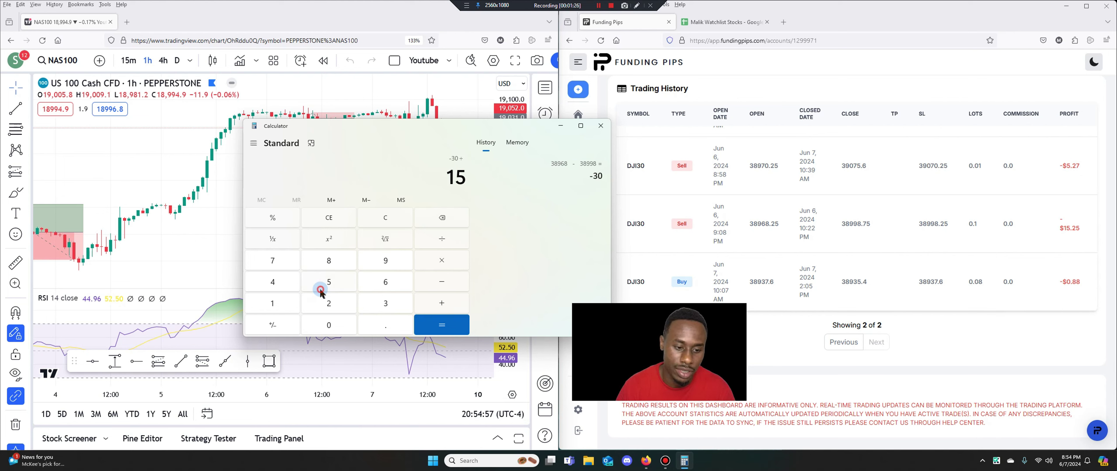
left_click(448, 330)
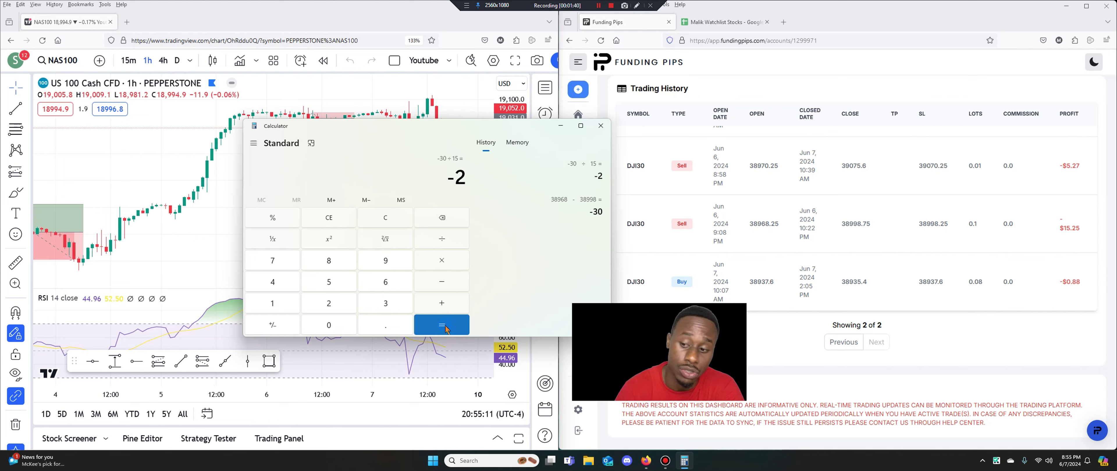
double_click(973, 224)
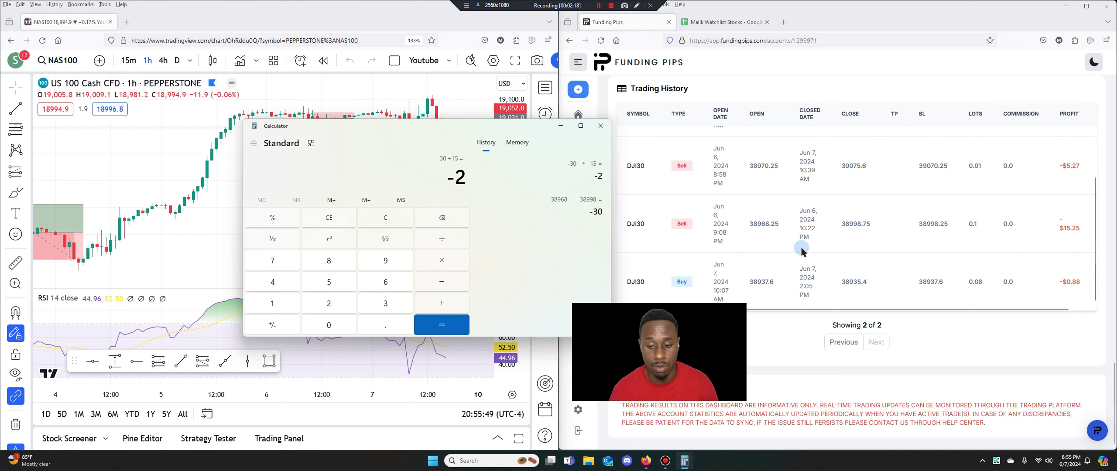
left_click(565, 129)
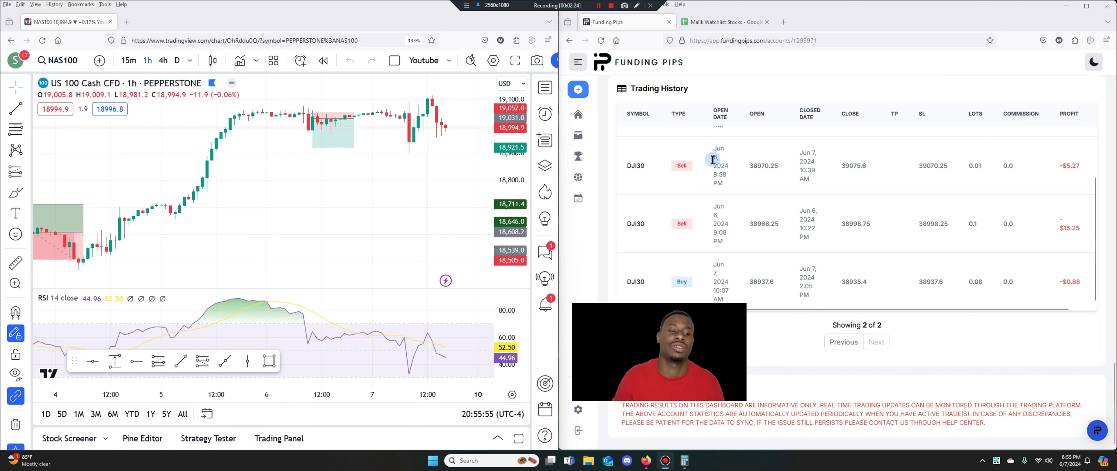
- Delete the recent short position drawing around 6–7 June from the NAS100 chart
scroll(448, 179, "up", 1)
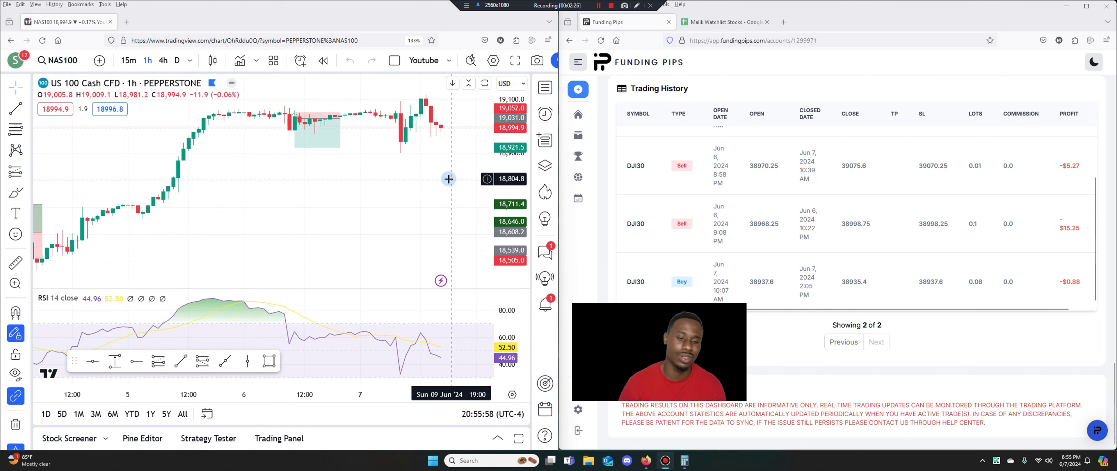
scroll(448, 179, "up", 1)
left_click(347, 128)
key("Delete")
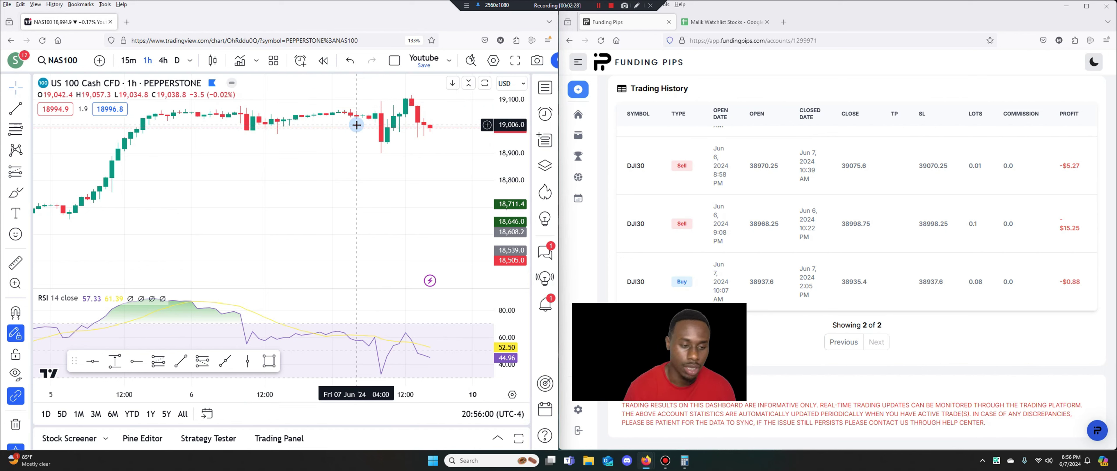
left_click(781, 167)
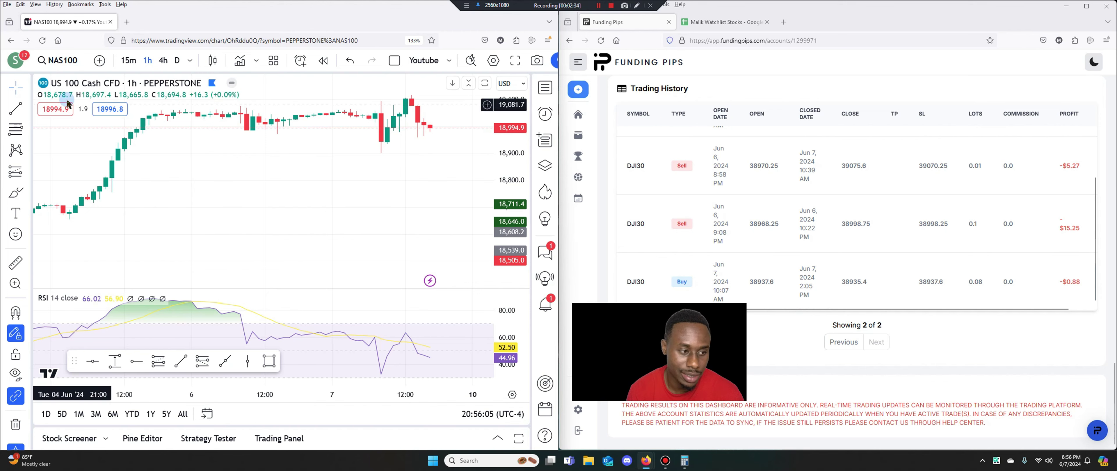
- Place a short position on the NAS100 chart with entry at about 19,042.7, and check its input settings
left_click(202, 361)
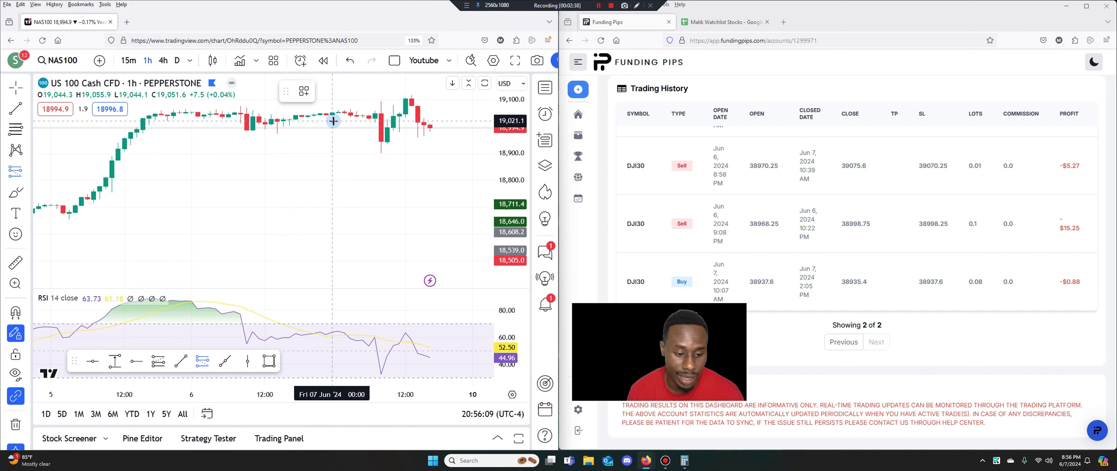
left_click(307, 115)
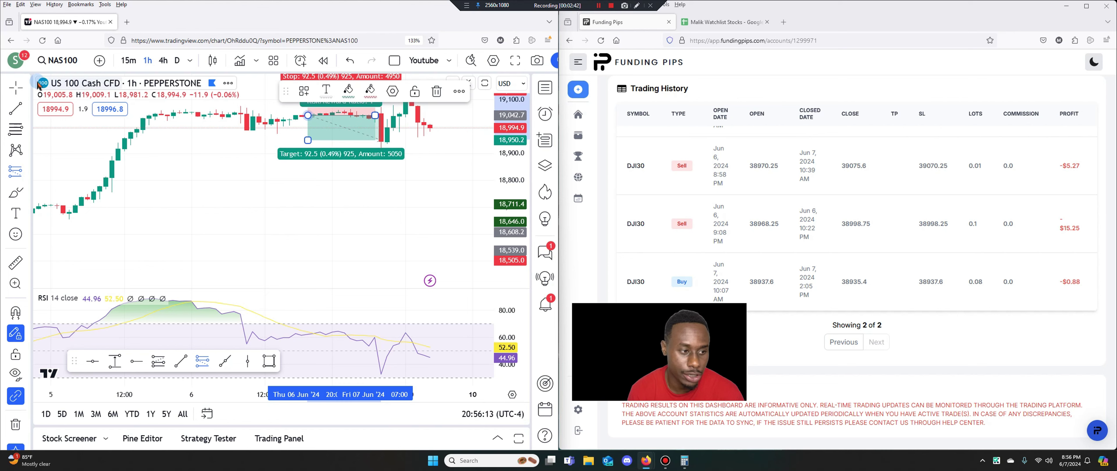
right_click(326, 129)
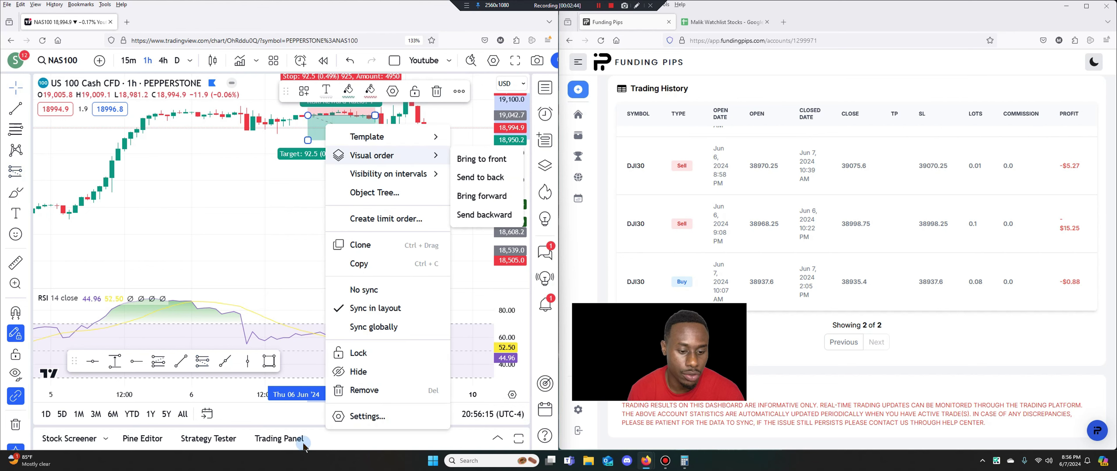
left_click(365, 416)
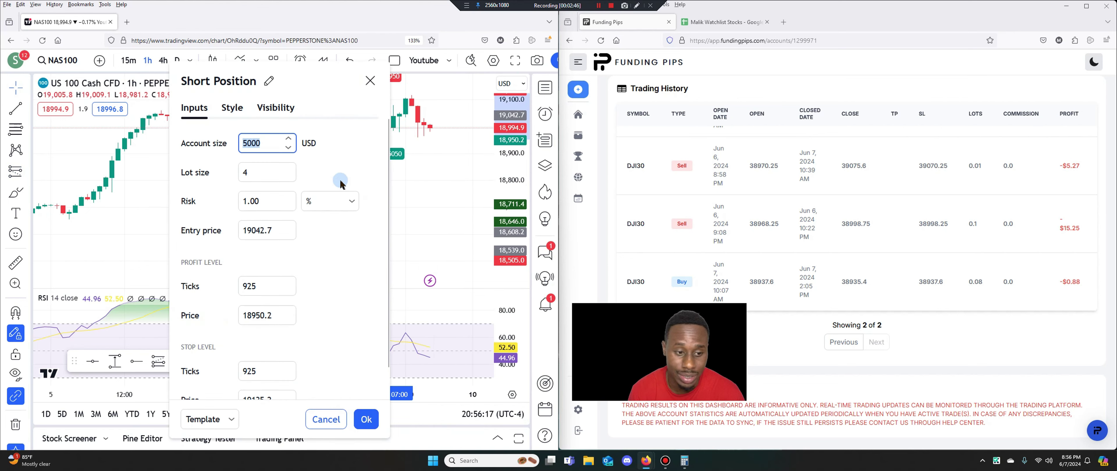
left_click(263, 229)
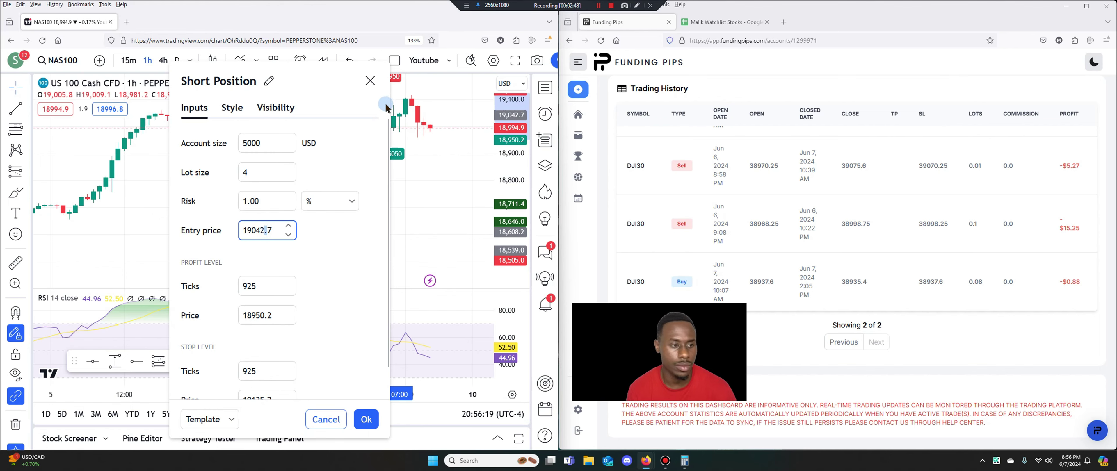
left_click(370, 80)
- Switch the chart to the BLACKBULL US30 symbol
left_click(88, 60)
type("US30")
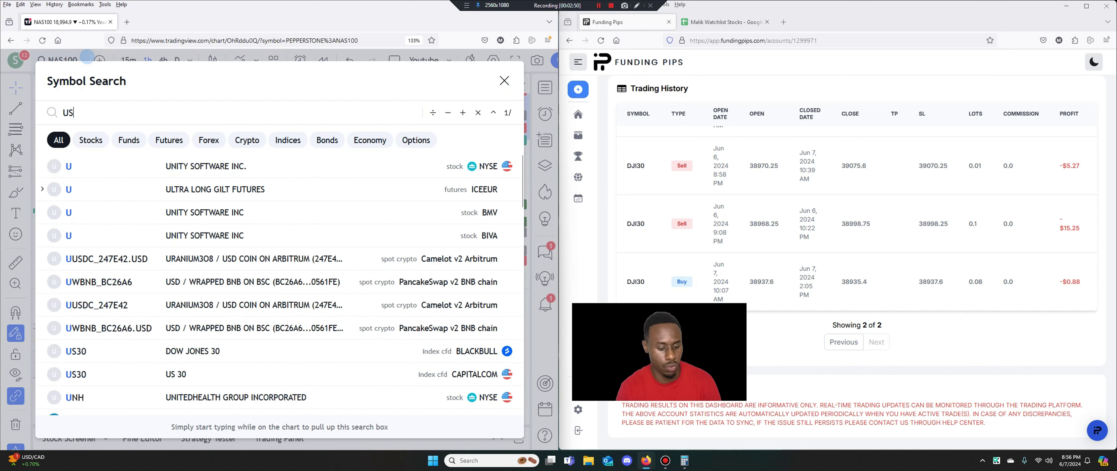
key("Return")
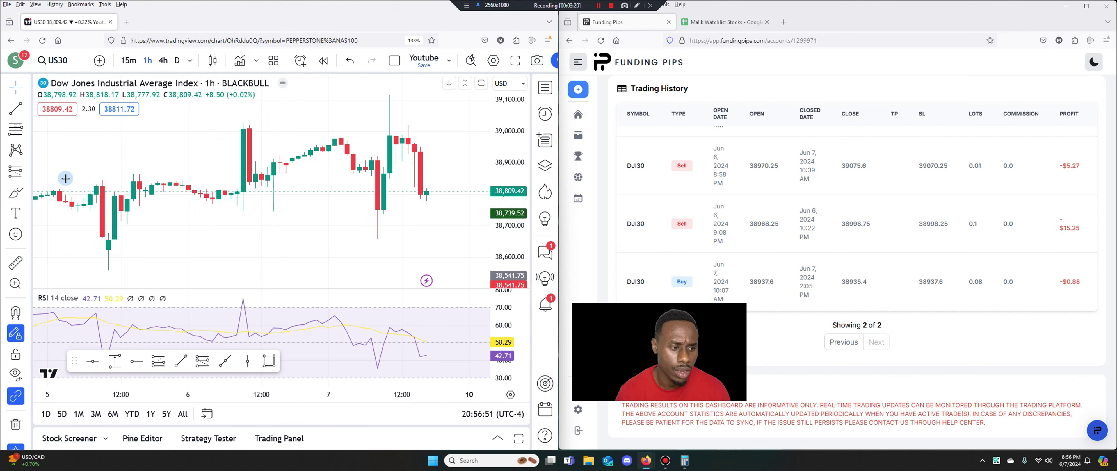
- Place a short position on the US30 chart starting Thu 06 Jun 20:00 and set its entry price to 38970
left_click(202, 360)
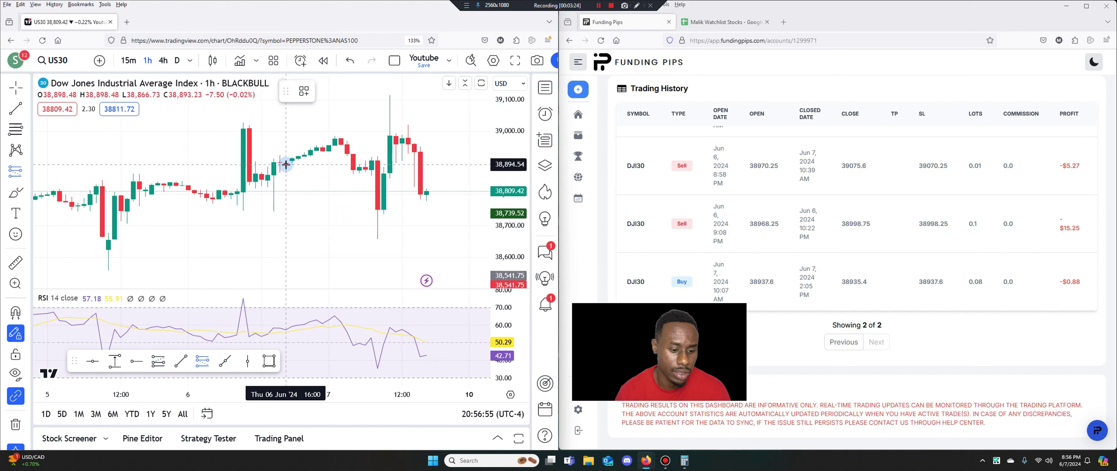
left_click(304, 155)
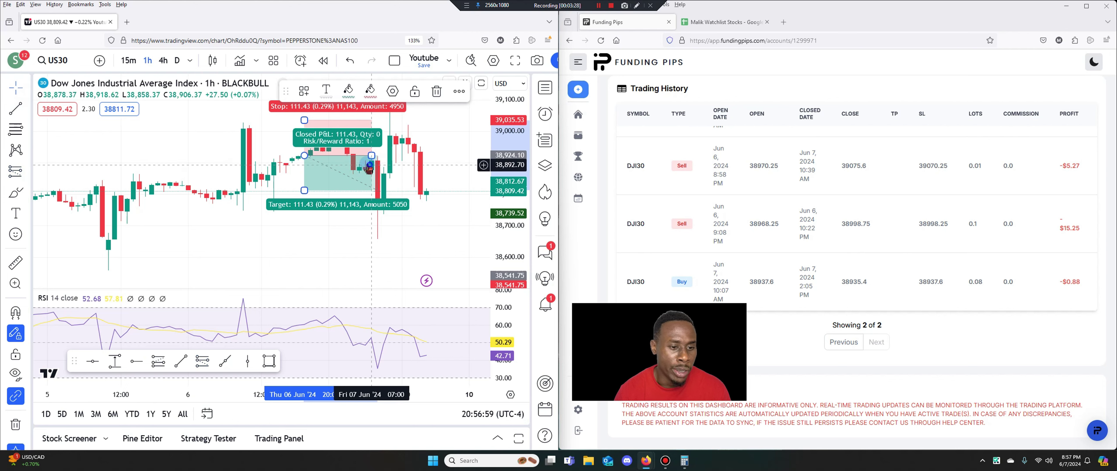
right_click(366, 150)
left_click(420, 435)
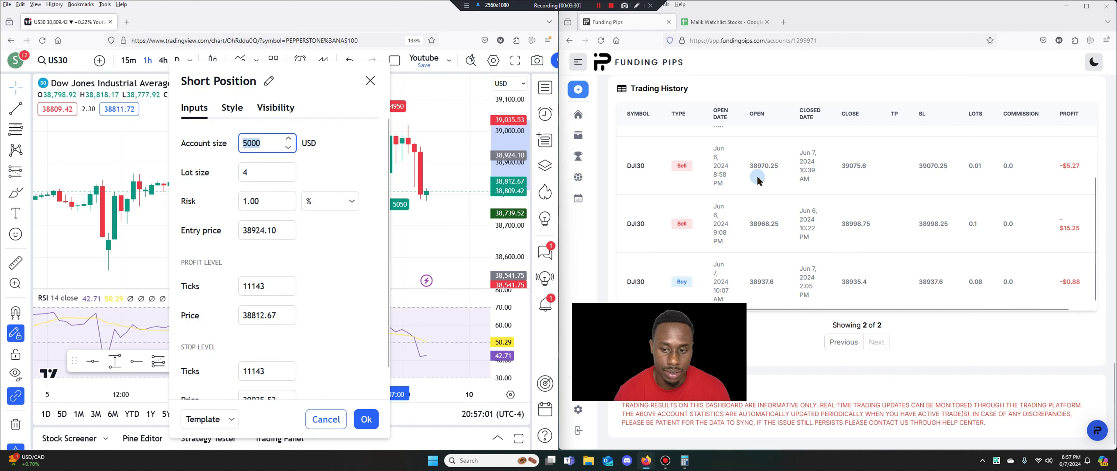
double_click(262, 232)
type("3897")
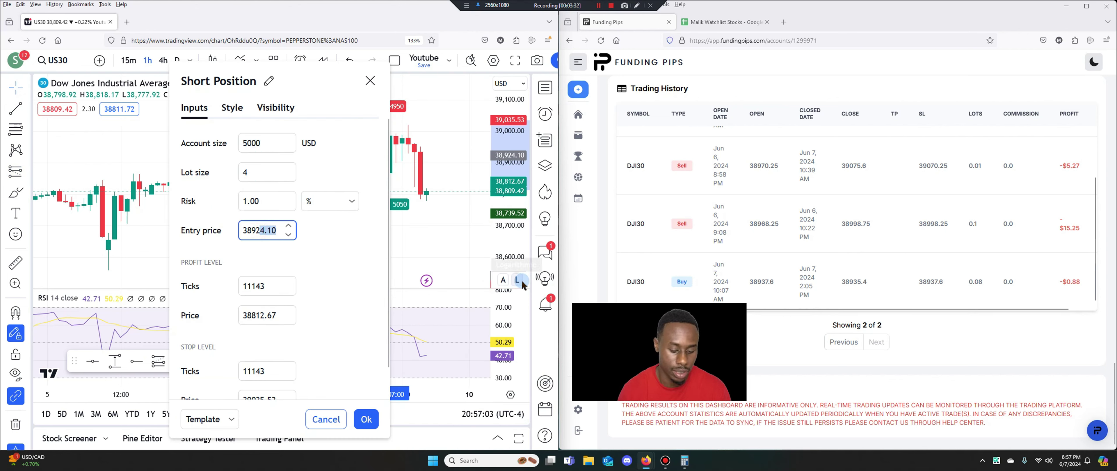
type("0")
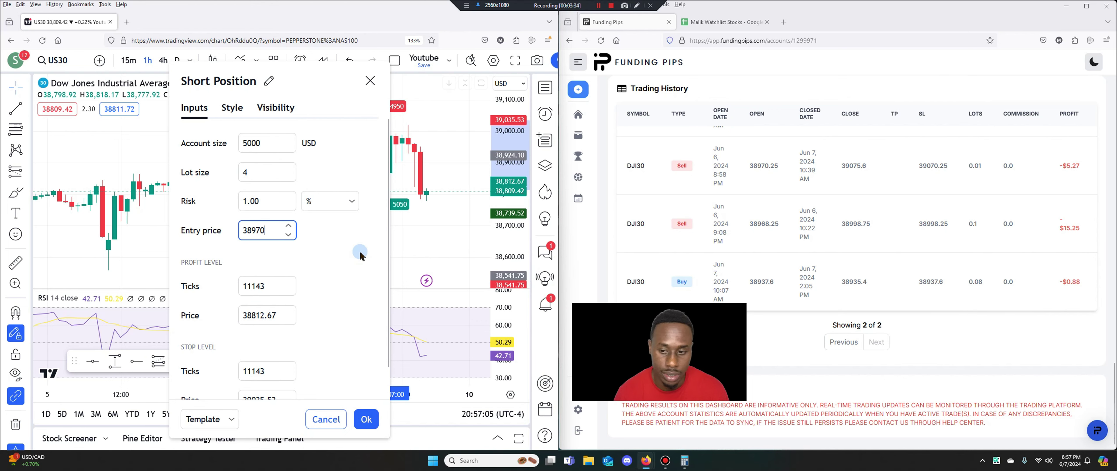
left_click(362, 280)
- Set the short position's stop level price to 39075 and extend its end to Fri 07 Jun 10:00
scroll(319, 344, "down", 1)
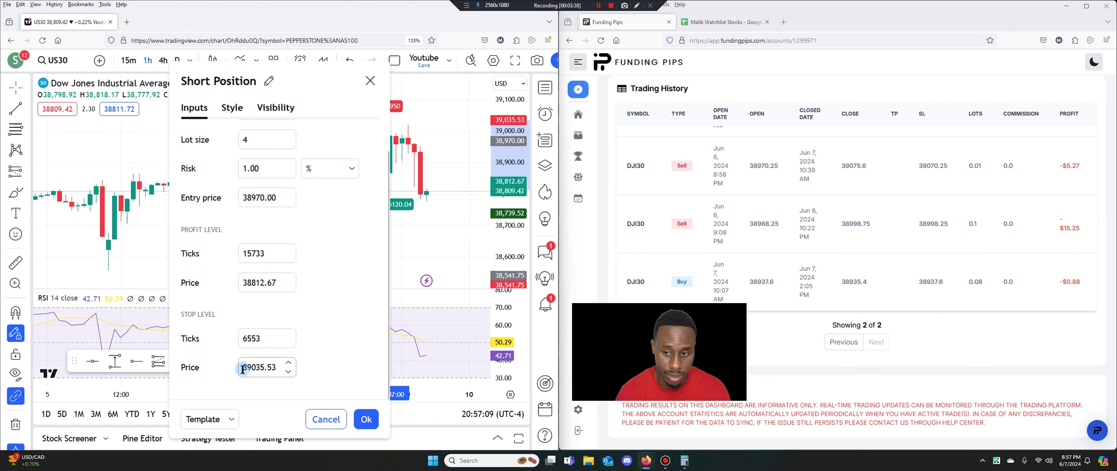
left_click_drag(257, 367, 489, 360)
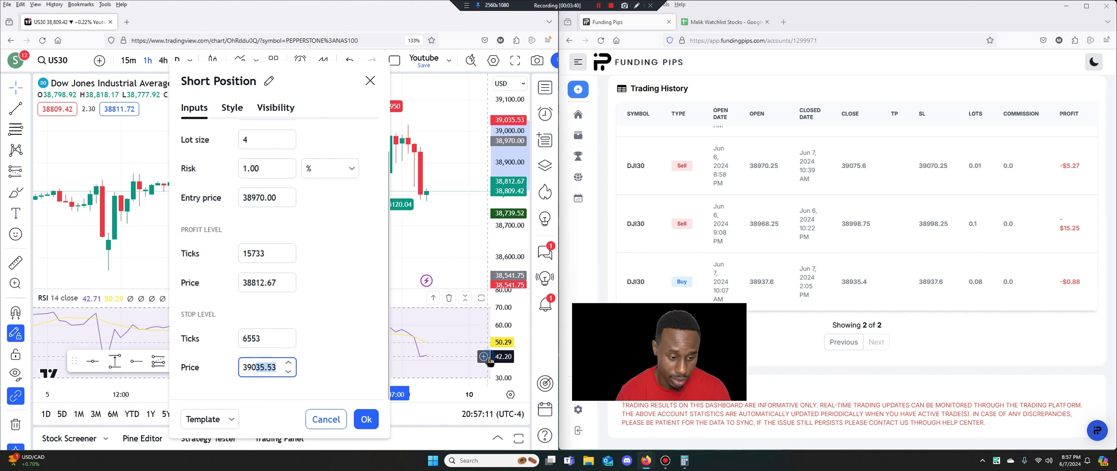
type("075")
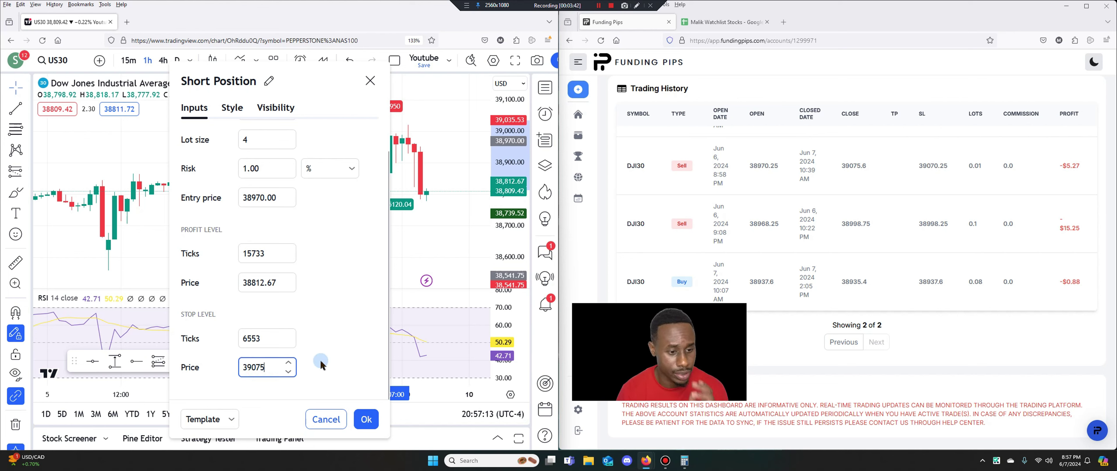
left_click(366, 419)
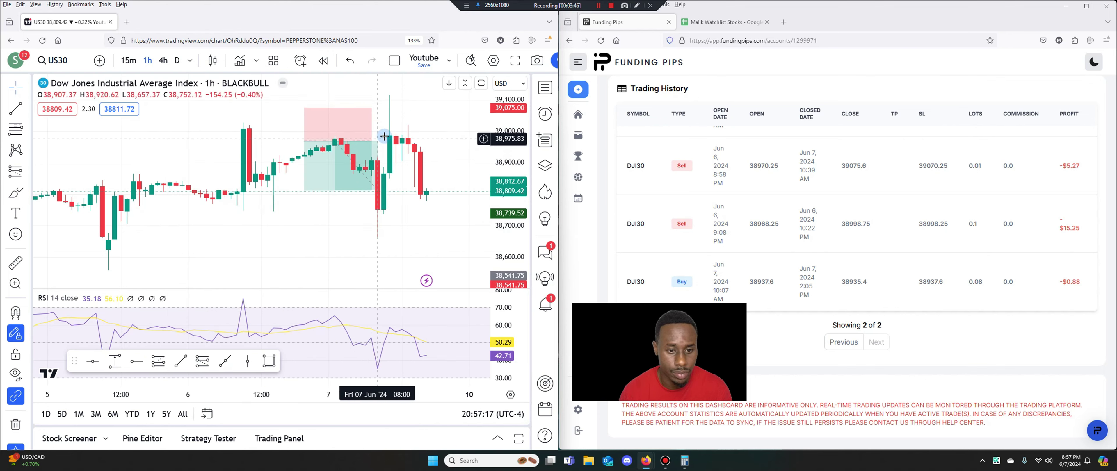
left_click_drag(372, 141, 390, 141)
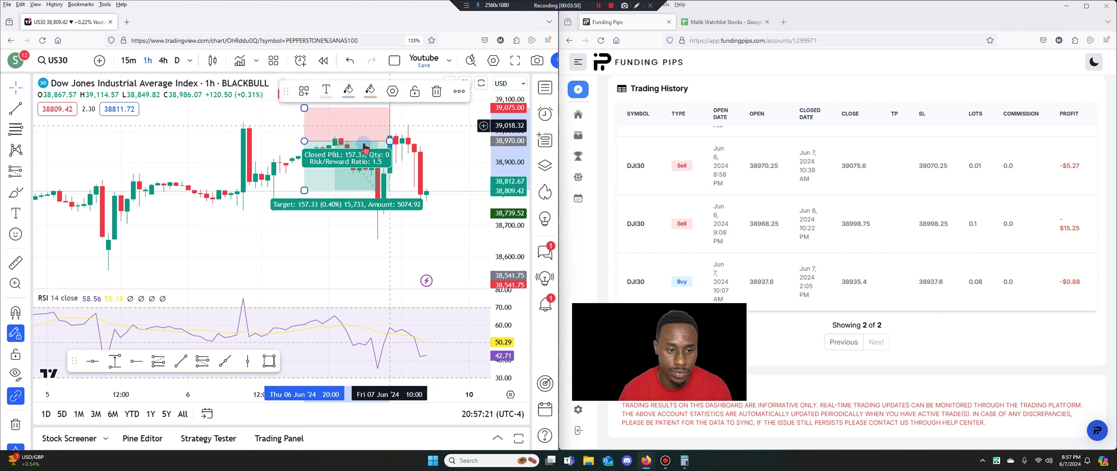
left_click(289, 175)
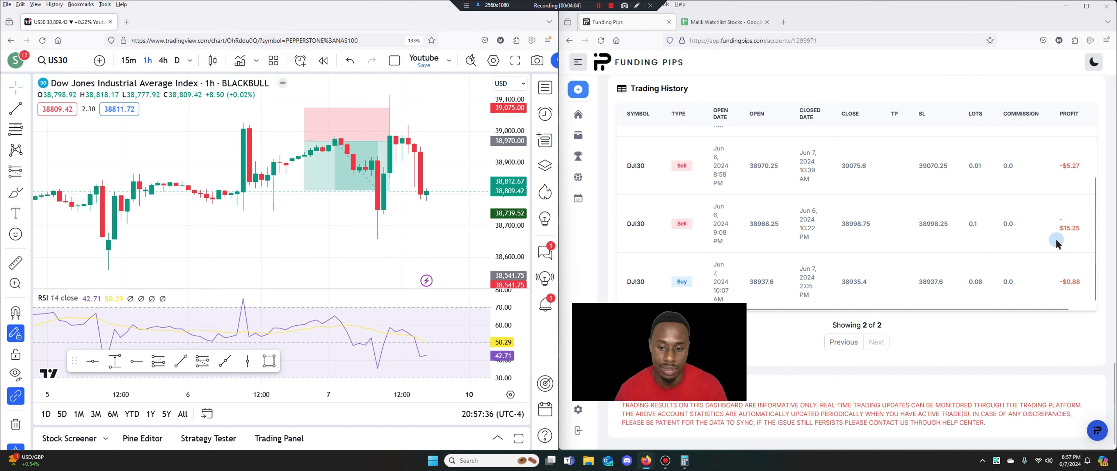
- Shift the US30 short position slightly later to match the second sell trade and set its entry price to 38968.25
left_click(305, 142)
left_click_drag(305, 141, 332, 150)
right_click(333, 150)
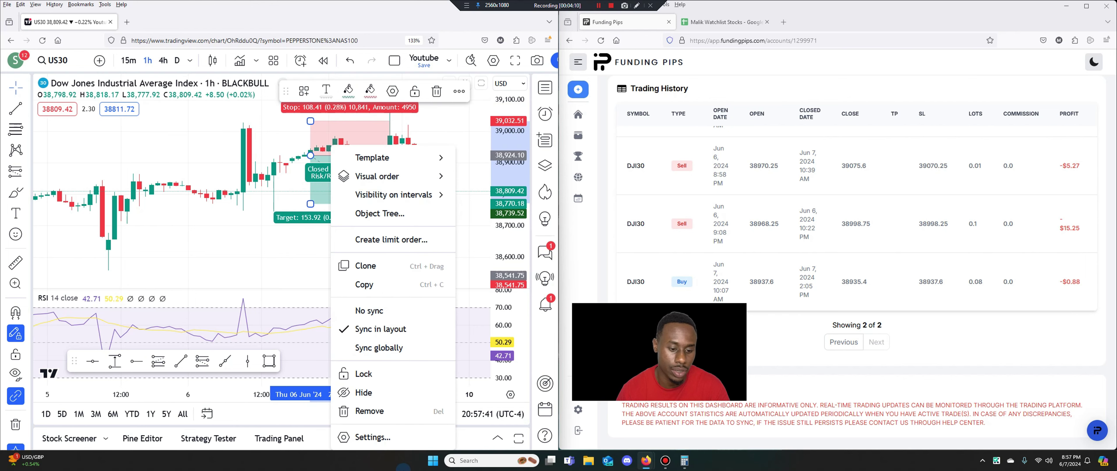
left_click(372, 439)
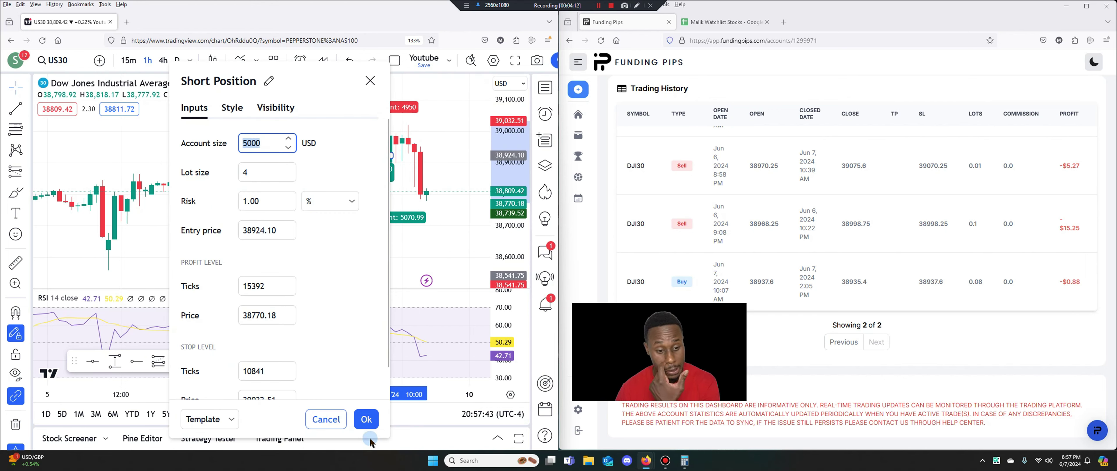
left_click(1070, 229)
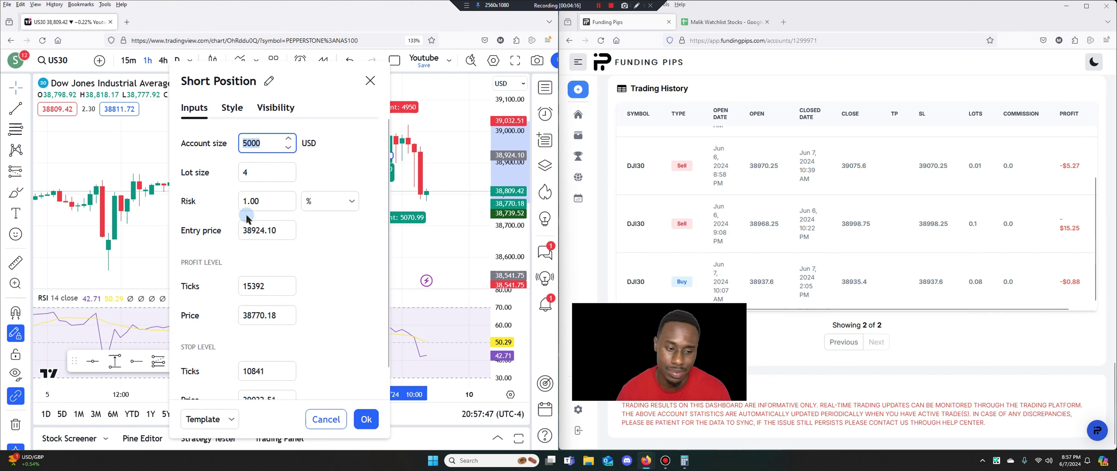
triple_click(255, 230)
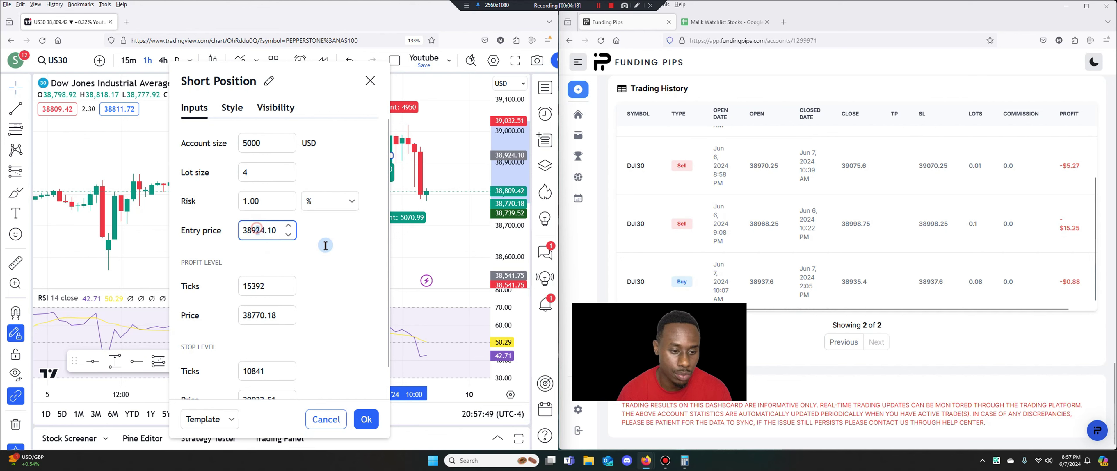
type("38968")
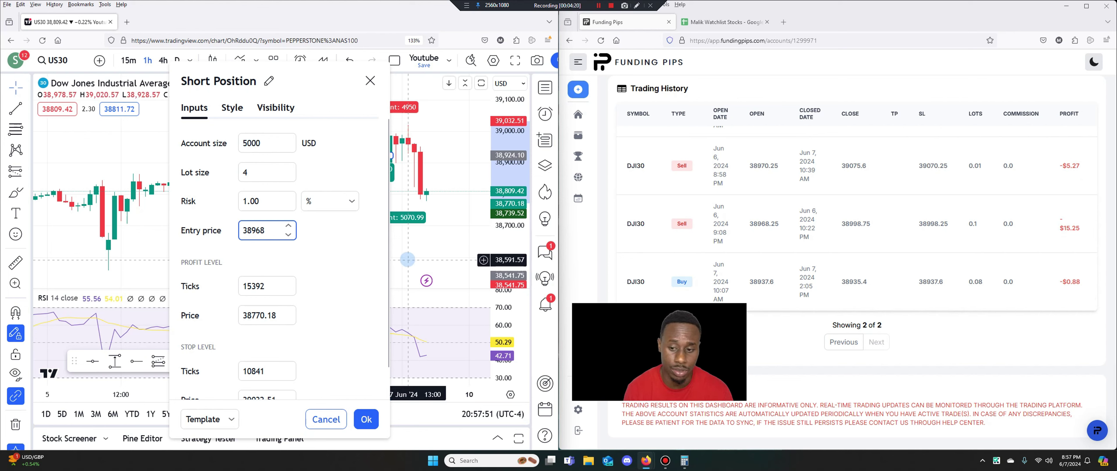
type(".25")
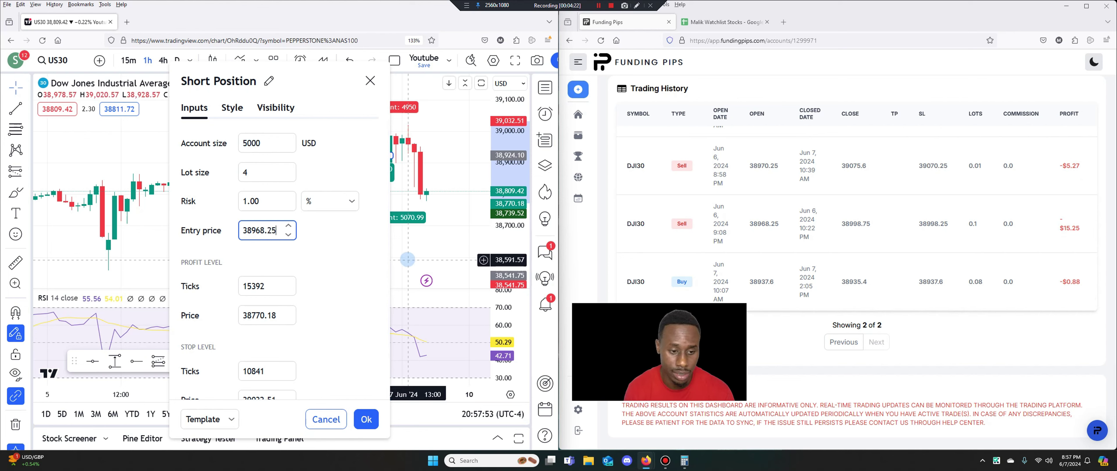
left_click(321, 294)
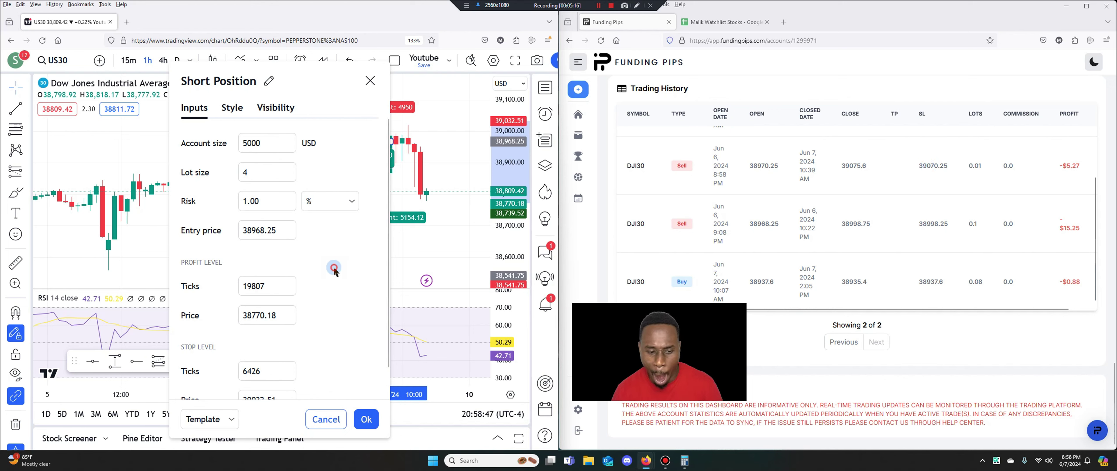
- Set the short position's stop level price to 38988
scroll(338, 262, "down", 1)
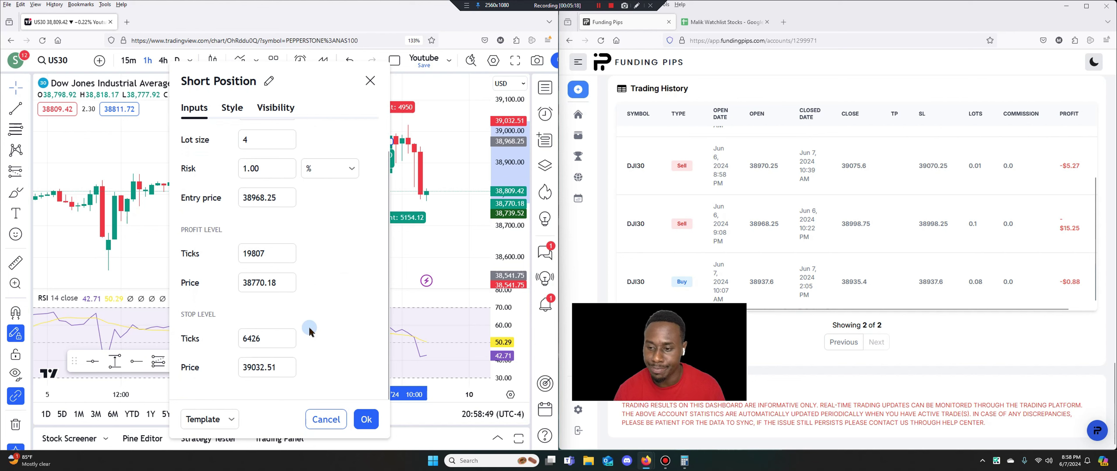
left_click(242, 365)
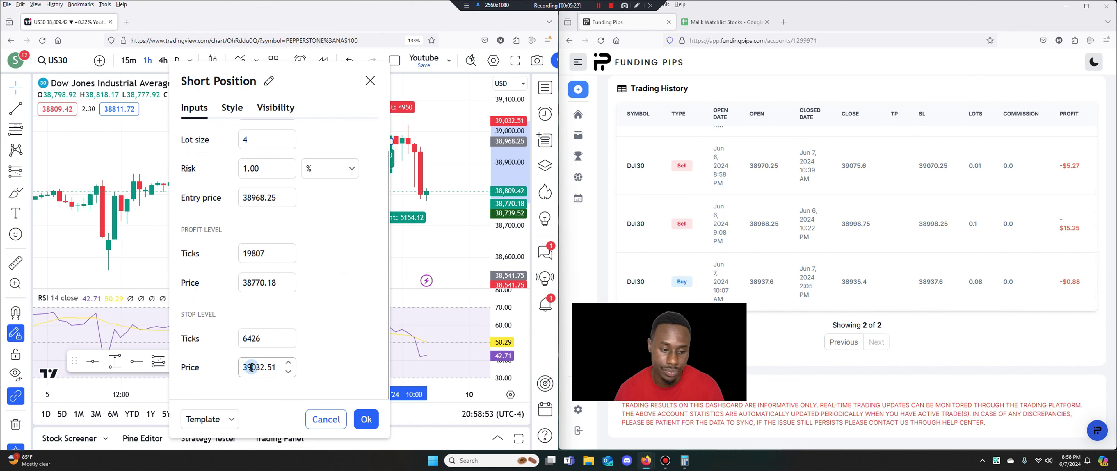
left_click_drag(242, 365, 277, 367)
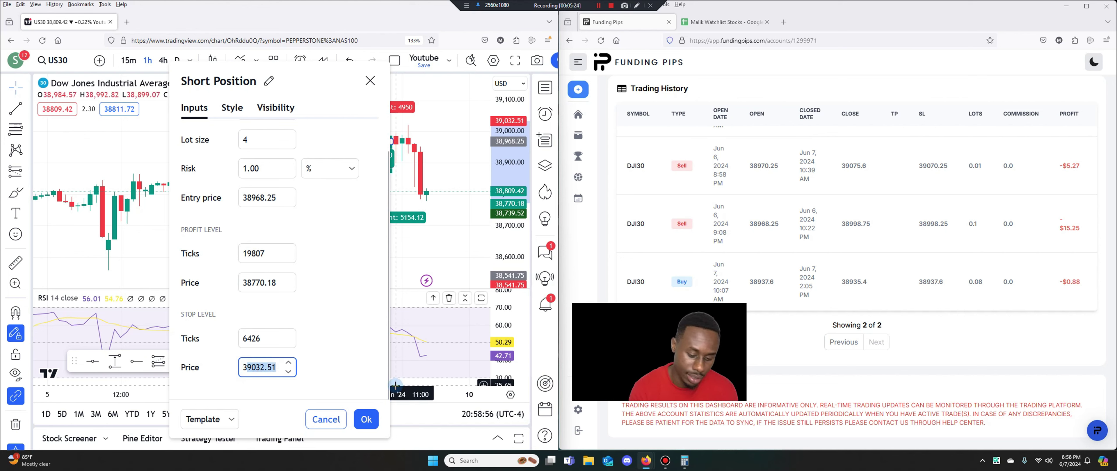
type("38988")
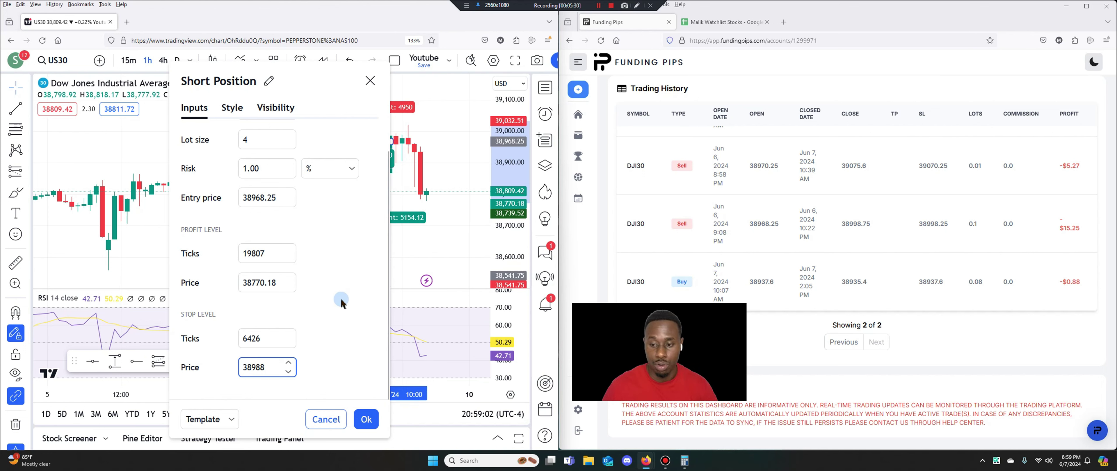
left_click(319, 249)
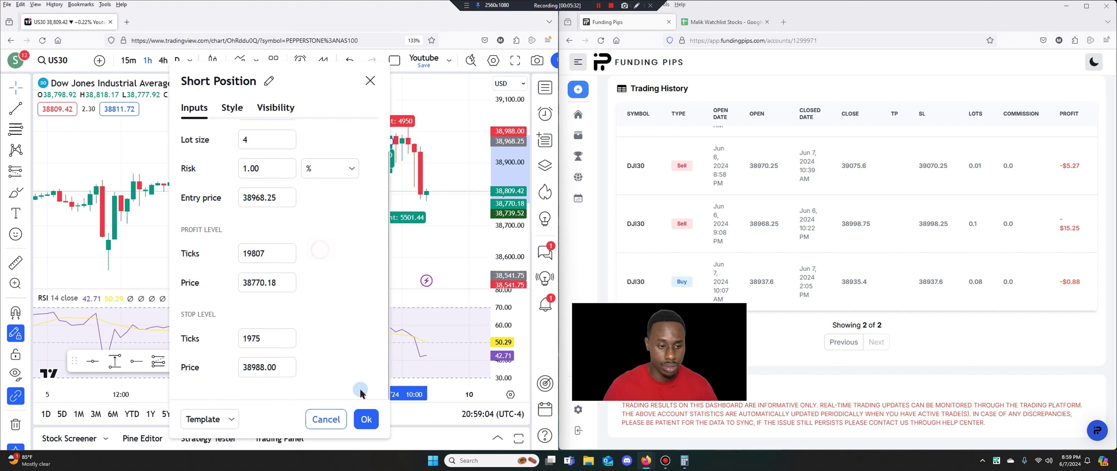
left_click(366, 419)
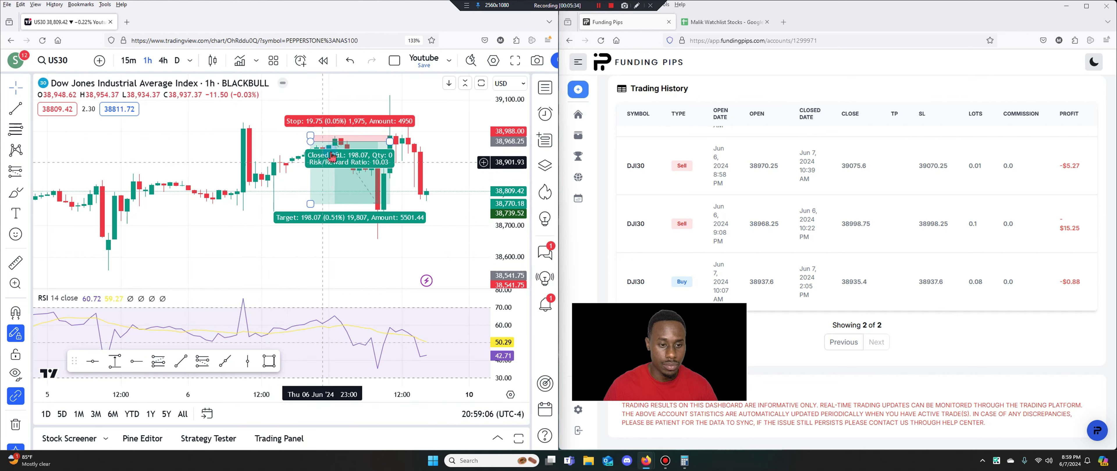
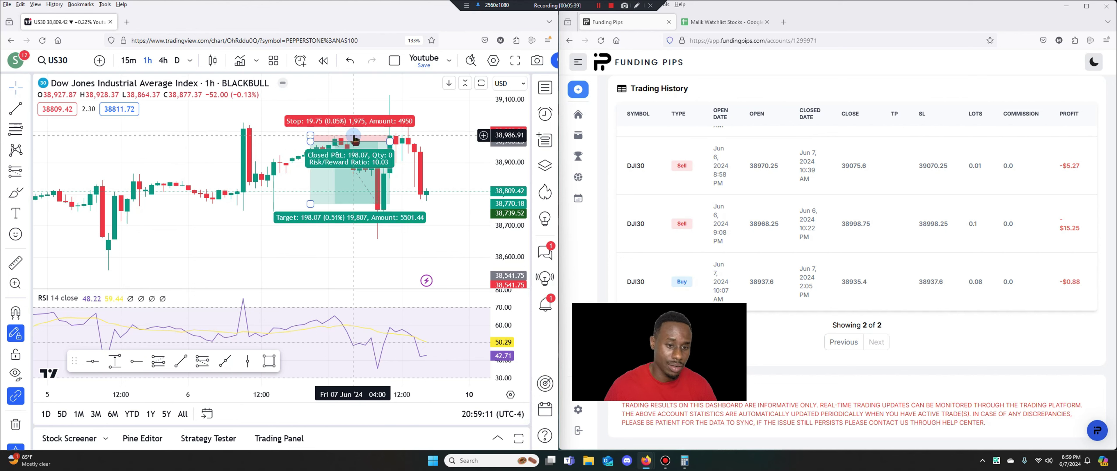
left_click(995, 223)
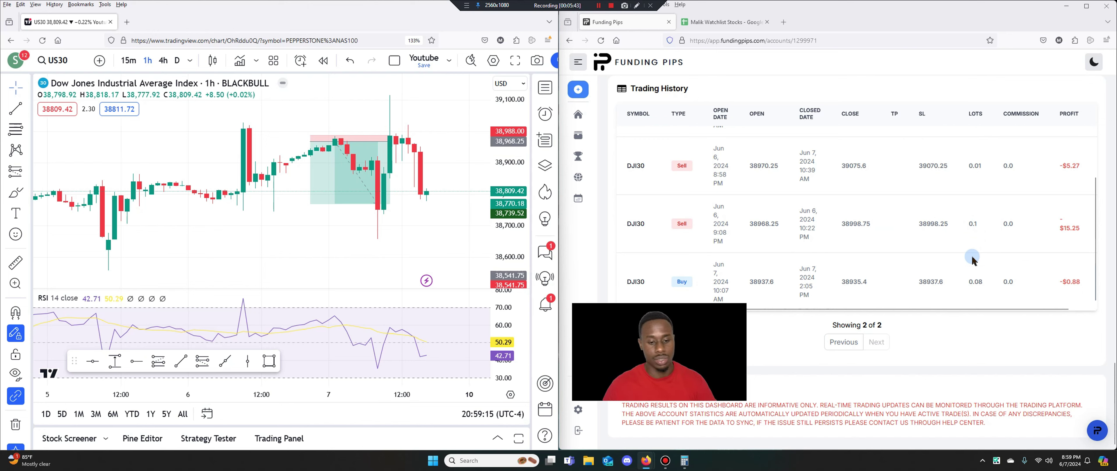
- Move the short position to start Fri 07 Jun 01:00 with entry at about 38,981, and extend its target down to about 38,673
left_click(335, 143)
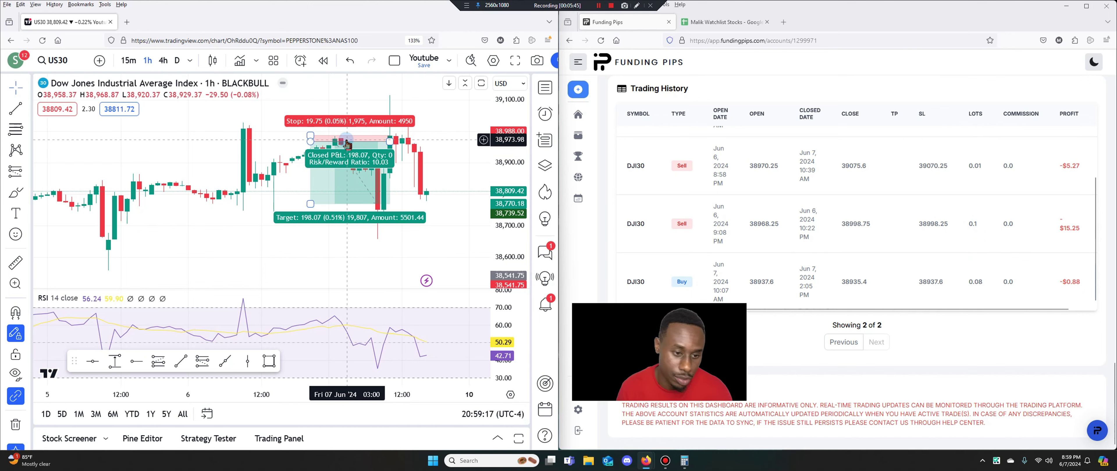
left_click_drag(337, 143, 348, 171)
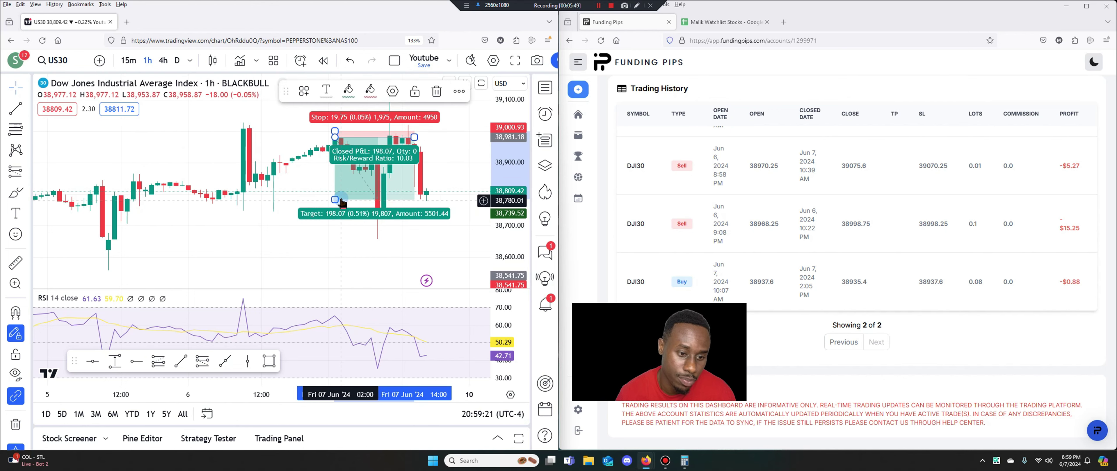
left_click_drag(334, 200, 338, 240)
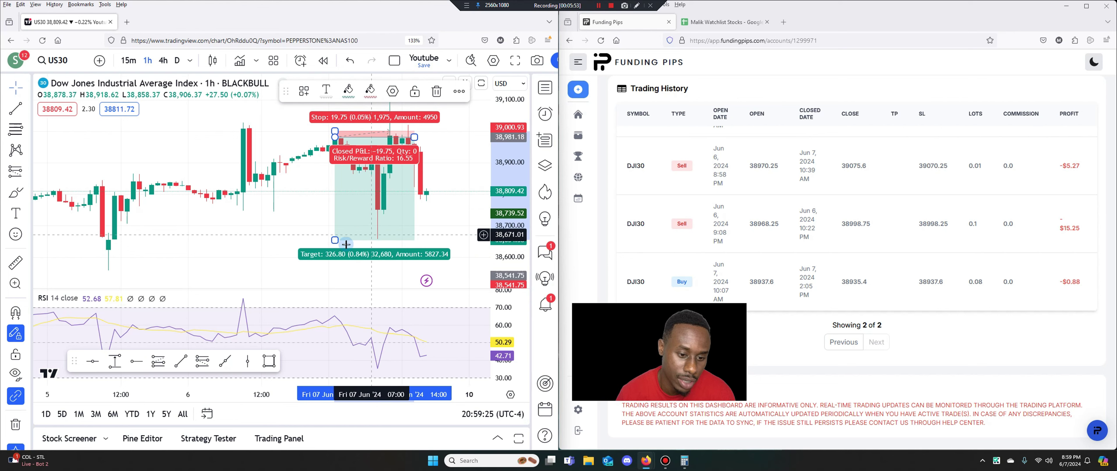
left_click_drag(377, 240, 377, 234)
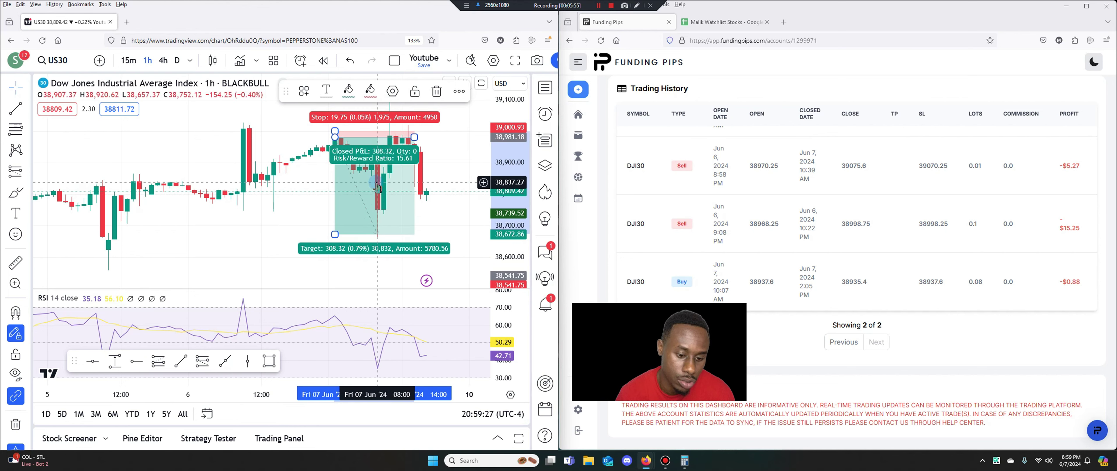
left_click(457, 222)
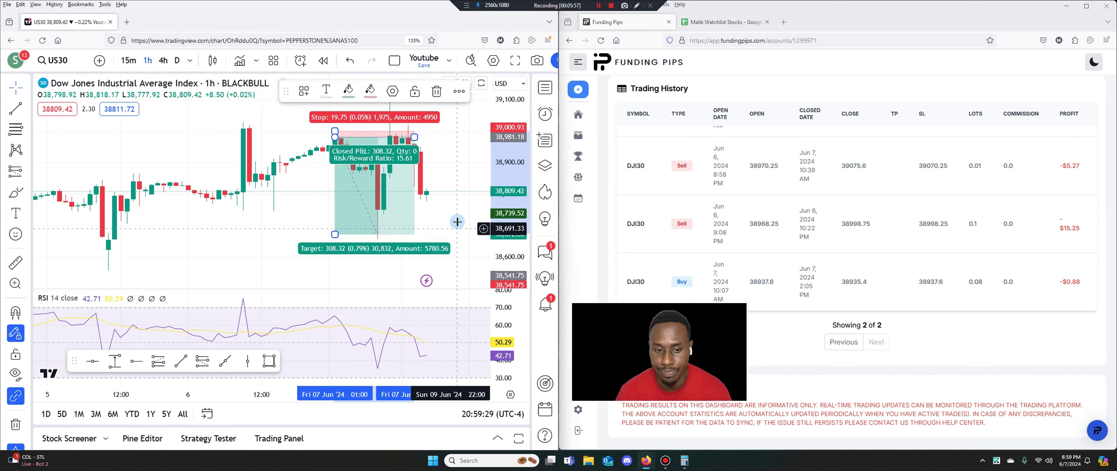
- Replace the short position with a long position starting at the Fri 07 Jun 10:00 candle, with its entry price set to 38937
left_click(372, 173)
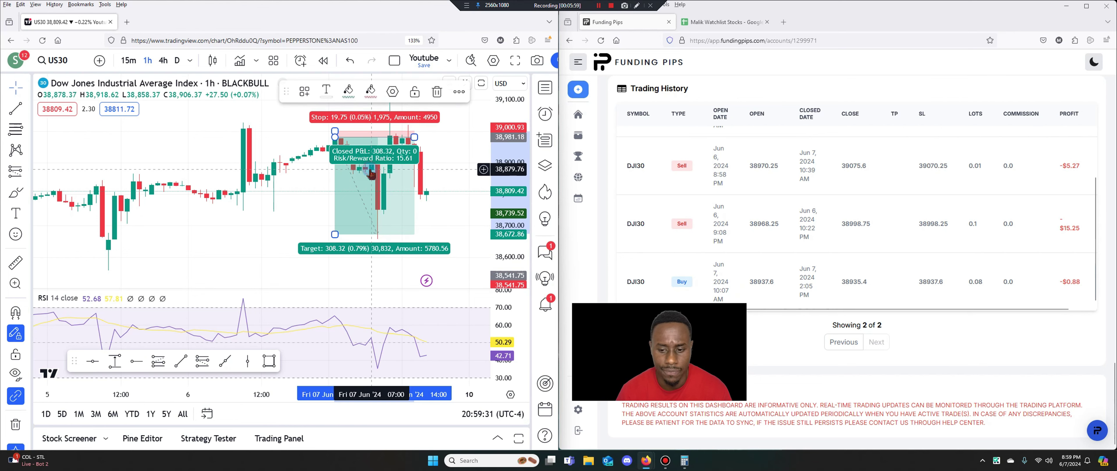
key("Delete")
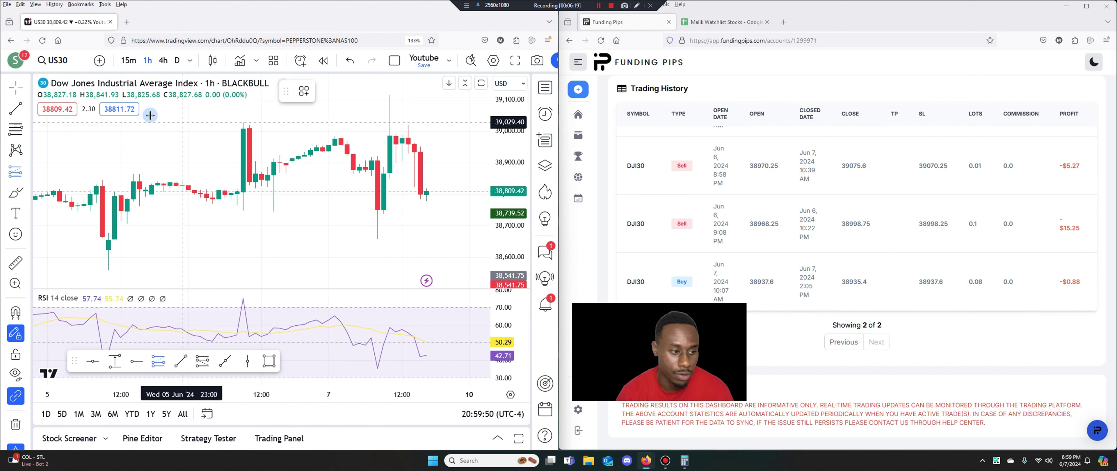
left_click(388, 163)
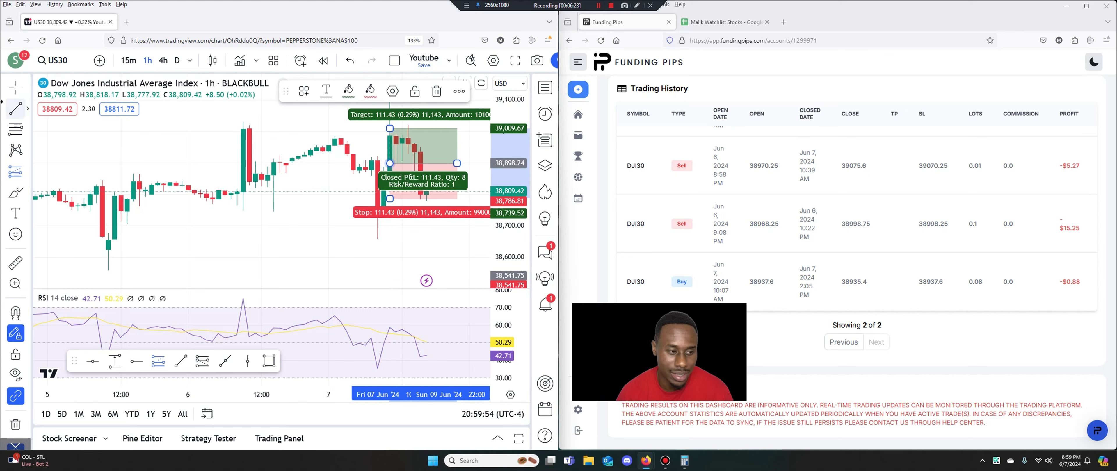
right_click(397, 164)
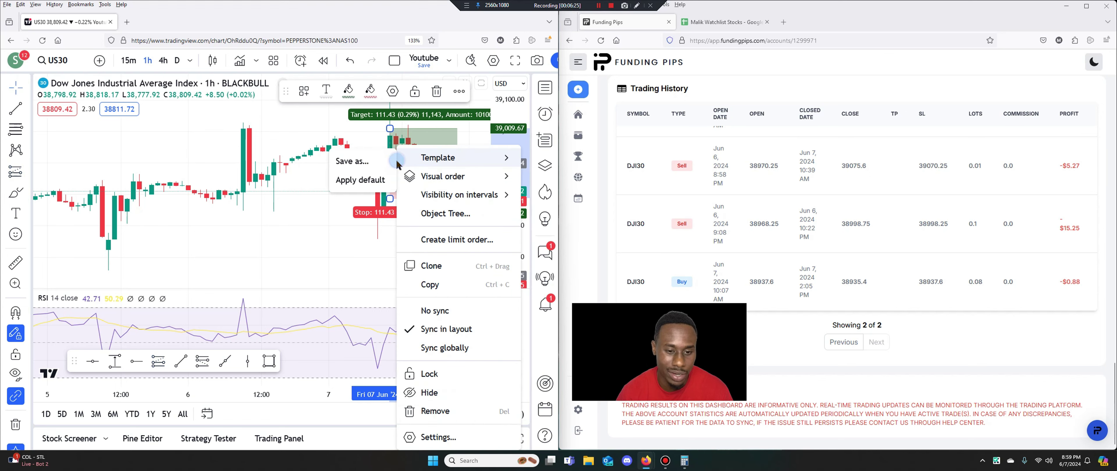
left_click(434, 433)
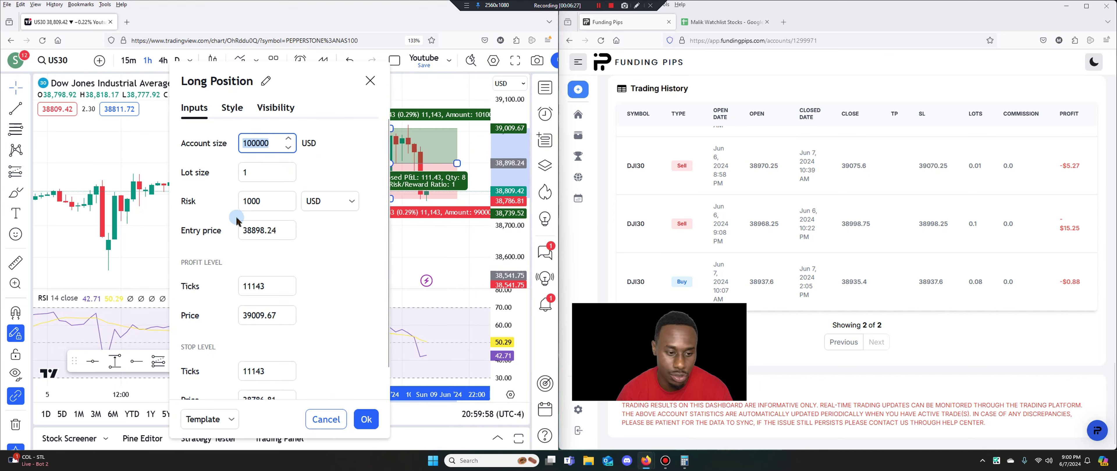
left_click_drag(255, 234, 393, 253)
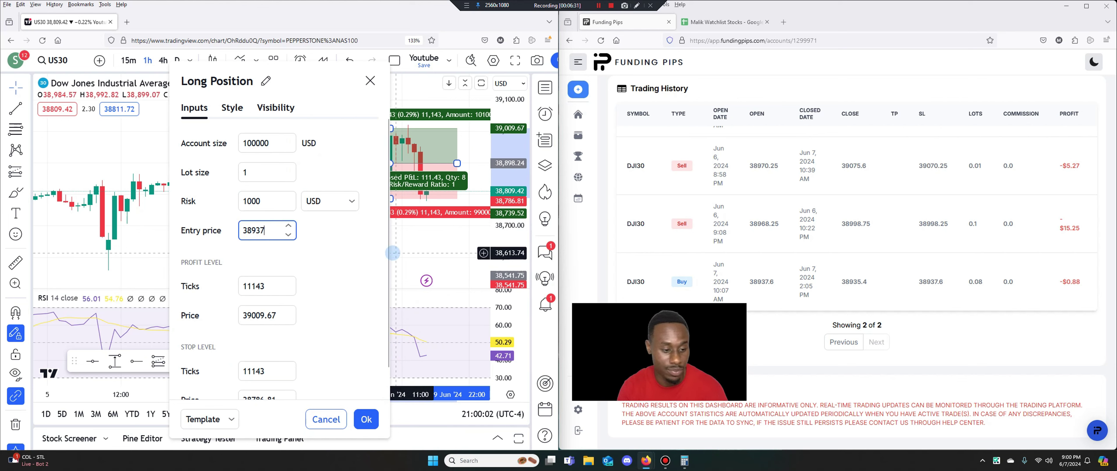
left_click(303, 311)
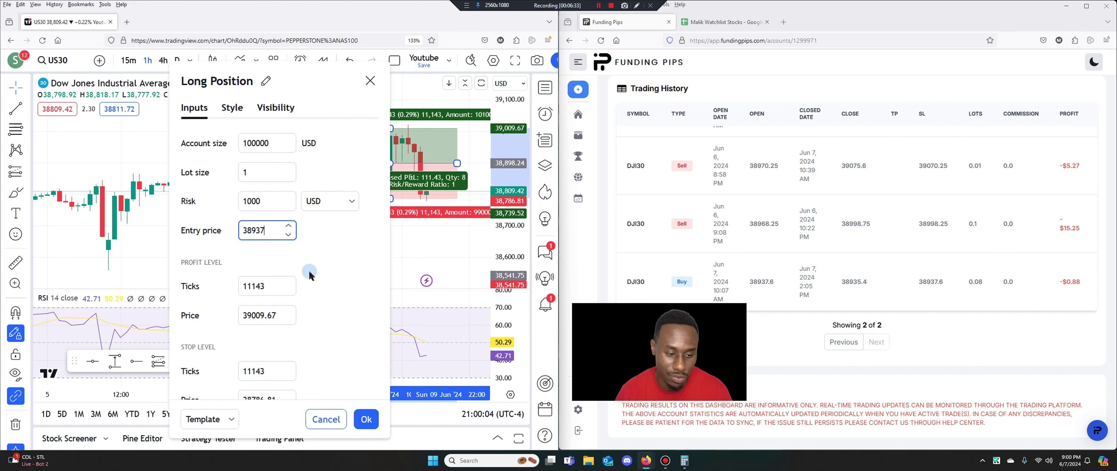
- Set the long position's stop level price to 38877
scroll(308, 329, "down", 1)
left_click(249, 366)
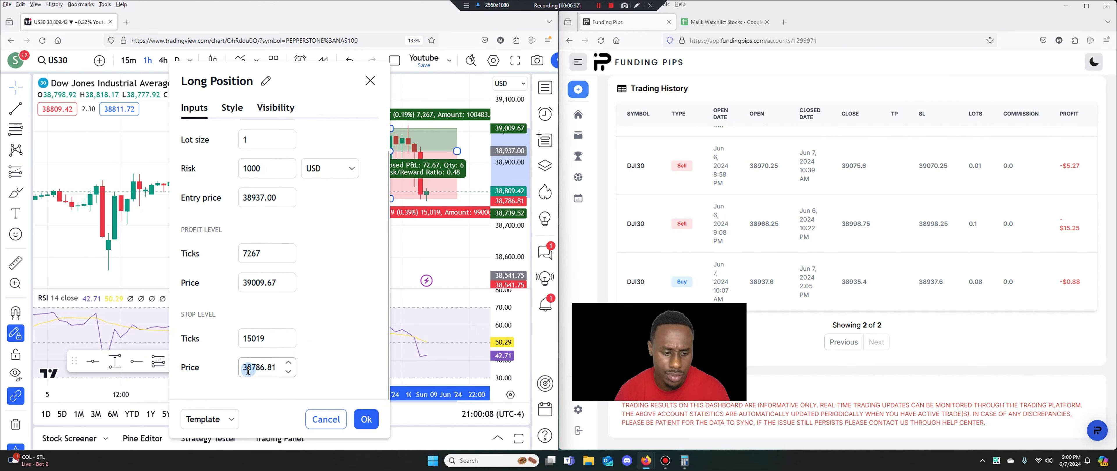
left_click_drag(248, 368, 371, 392)
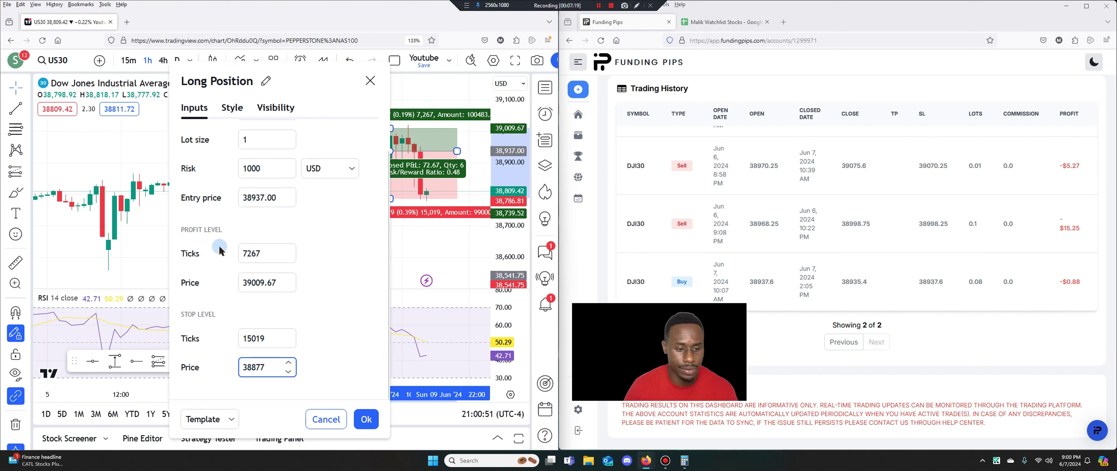
left_click(365, 425)
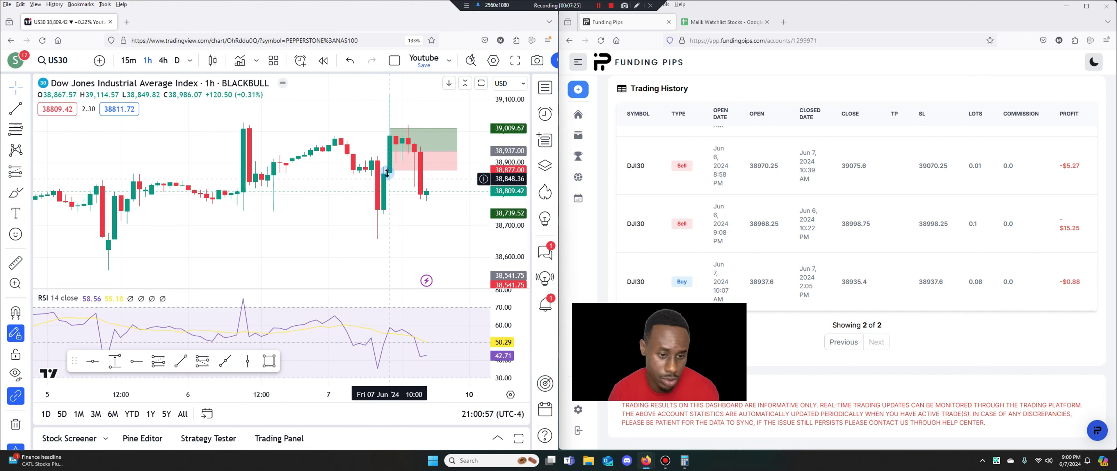
left_click(407, 133)
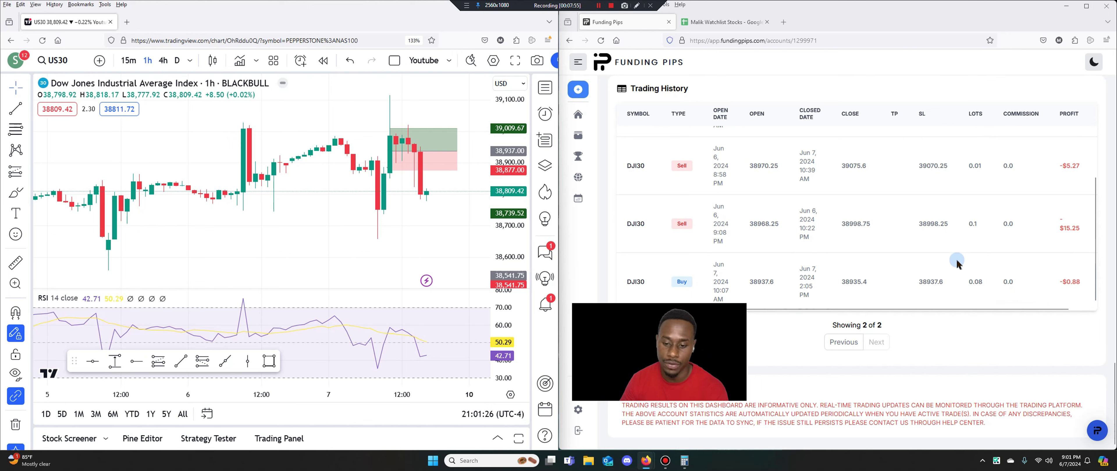
- Switch to the watchlist stocks spreadsheet and enter the date 6/7/2024 in cell A58
left_click(735, 25)
left_click_drag(732, 312, 518, 365)
- Switch the chart to the BITSTAMP BTCUSD symbol
left_click(64, 63)
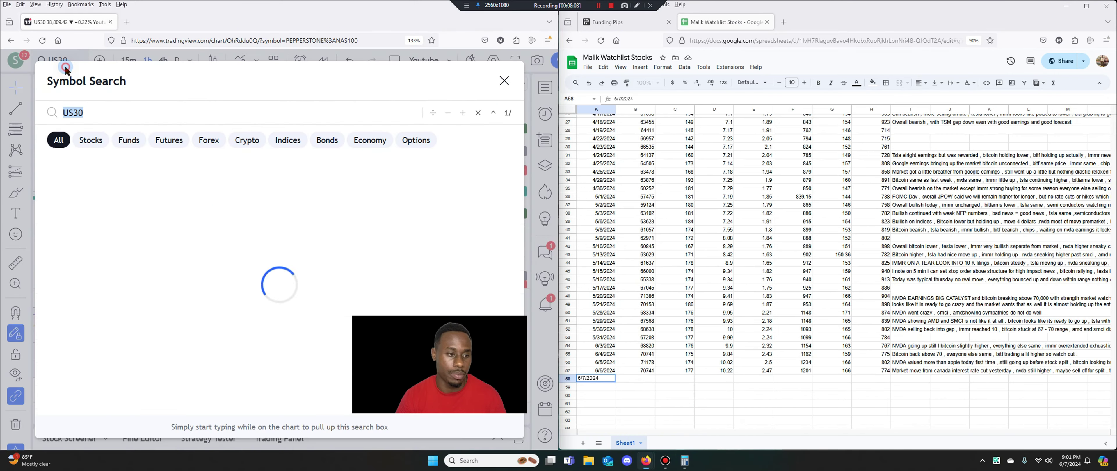
type("BTCUSD")
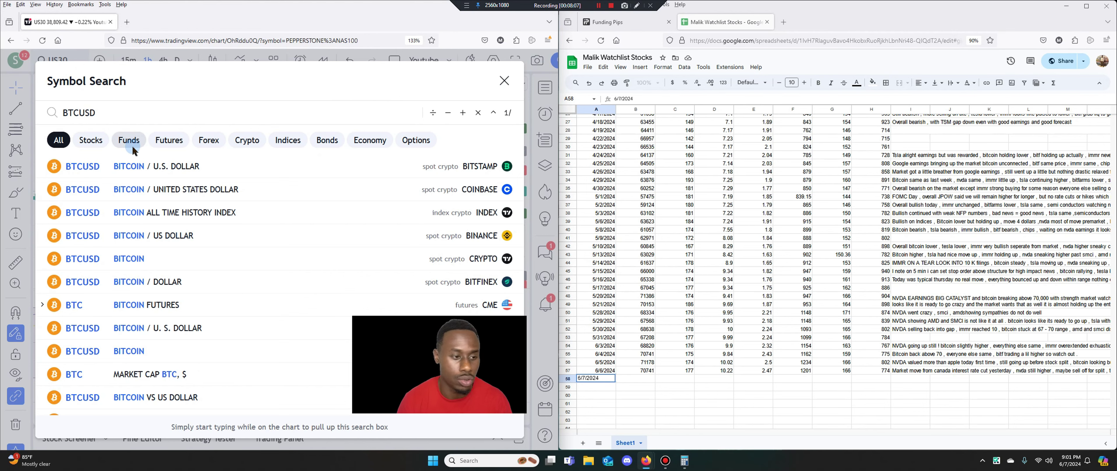
left_click(182, 166)
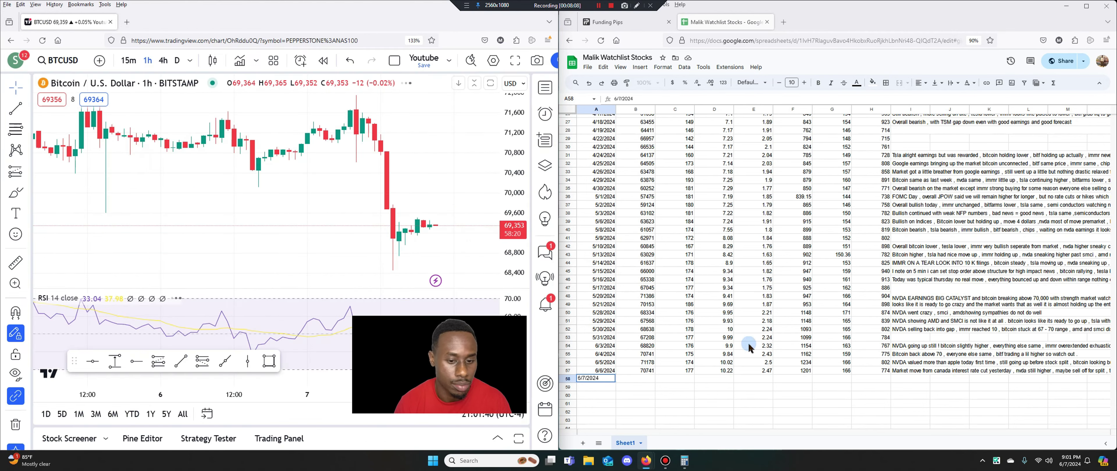
- Enter 69353 as the Bitcoin price in cell B58 of the watchlist spreadsheet
left_click(638, 380)
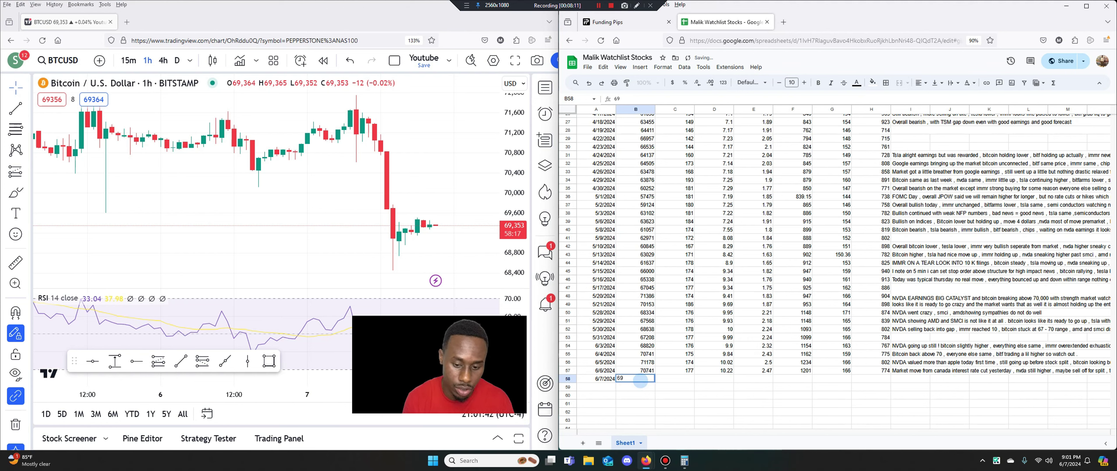
type("69353")
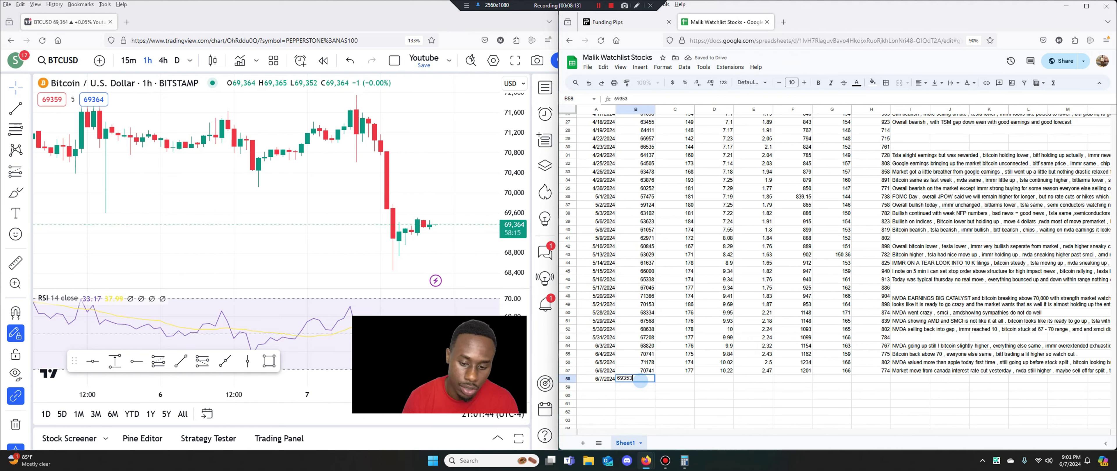
left_click(667, 378)
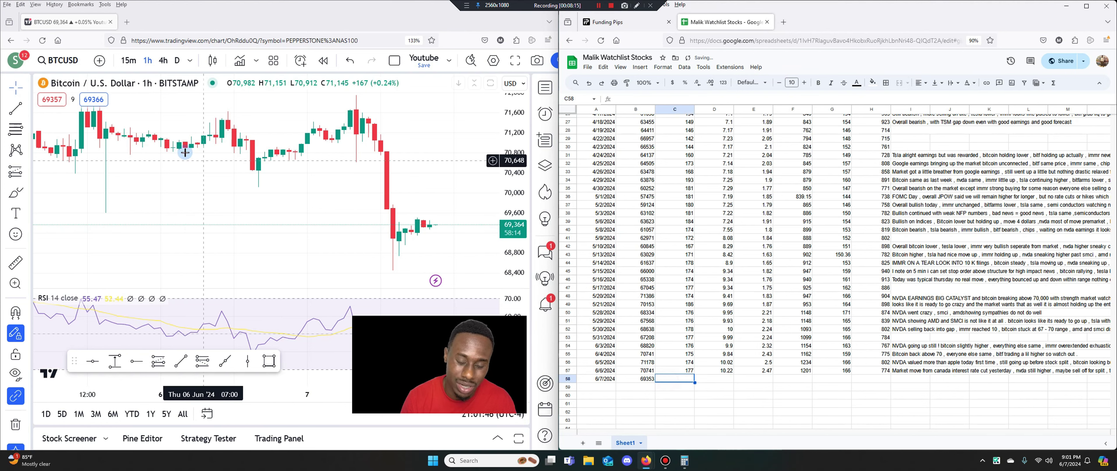
- Switch the chart to TSLA and enter 177 as its price in cell C58
left_click(59, 60)
type("TSLA")
key("Return")
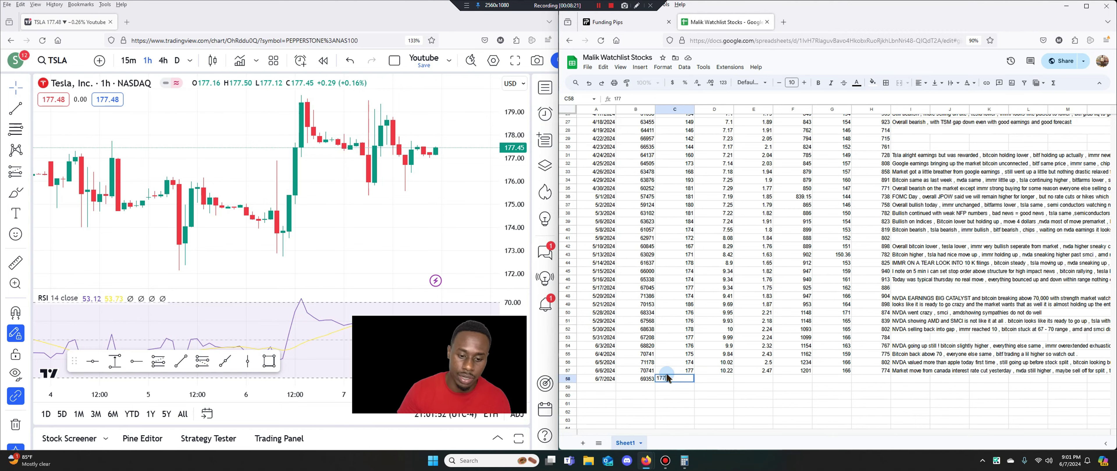
left_click(714, 378)
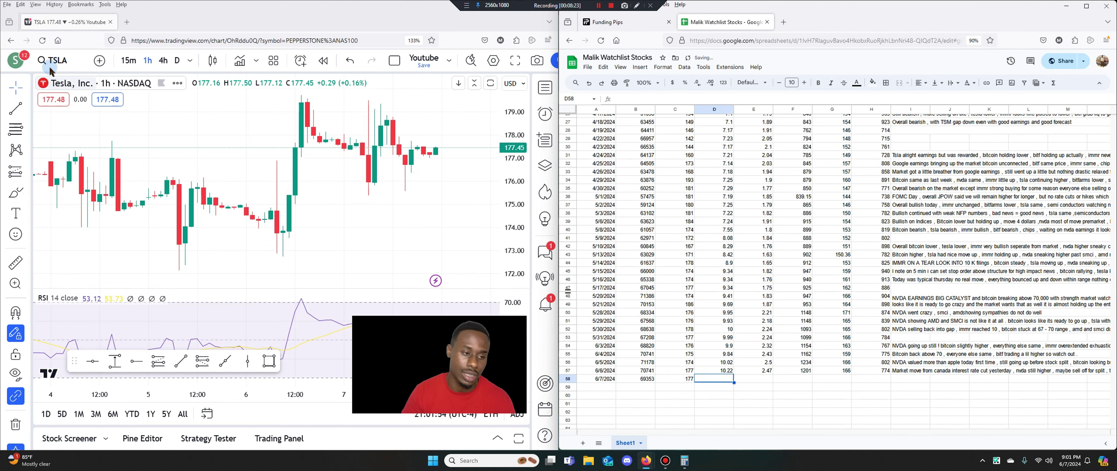
- Switch the chart to IMMR and enter 9.74 as its price in cell D58
left_click(59, 62)
type("IMMR")
key("Return")
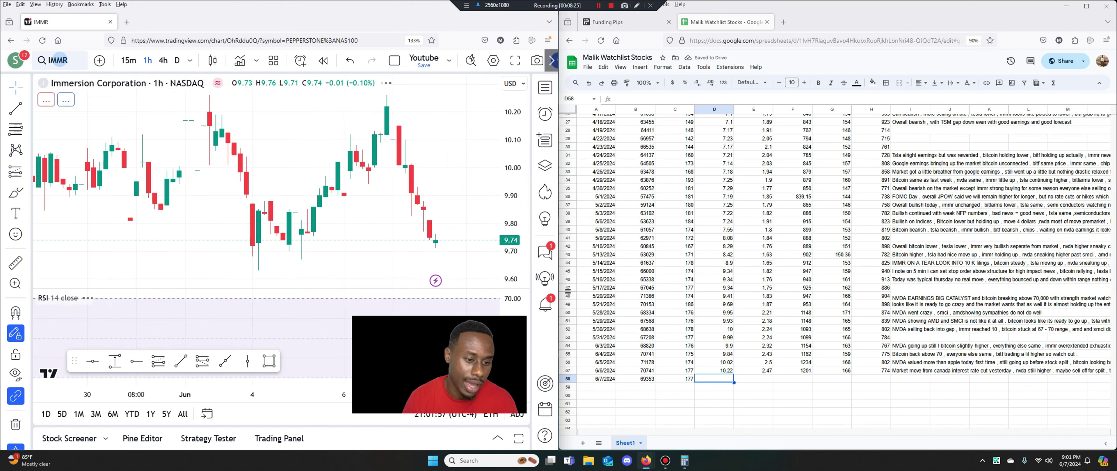
left_click(711, 380)
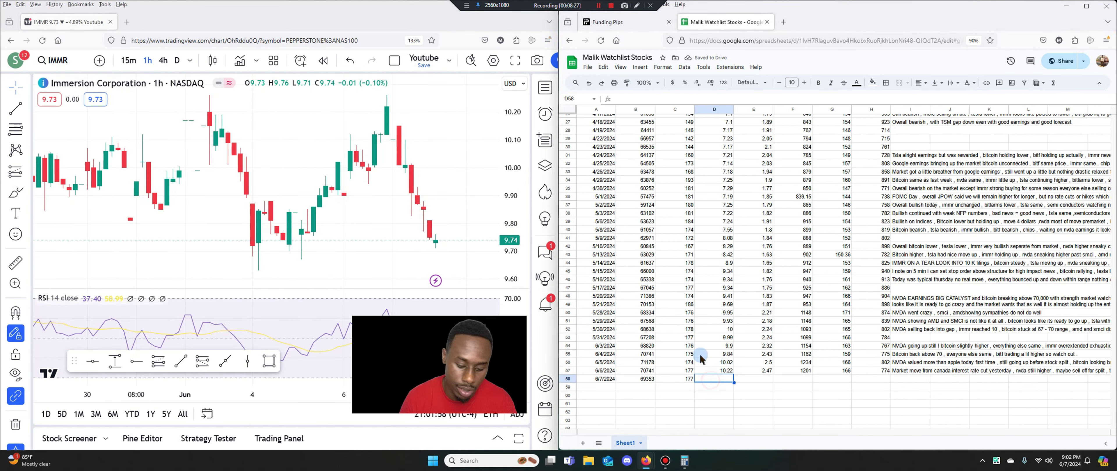
type("9.734")
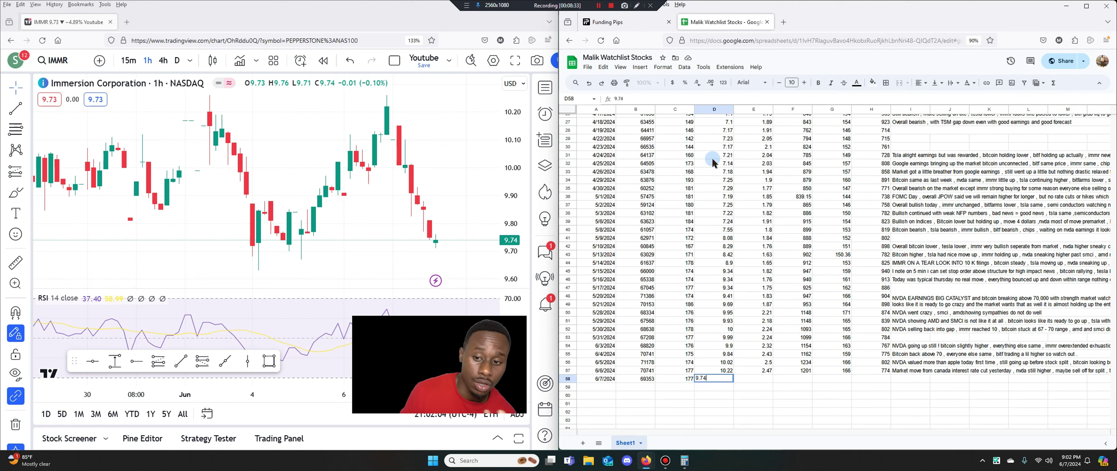
scroll(706, 164, "up", 3)
scroll(705, 164, "down", 7)
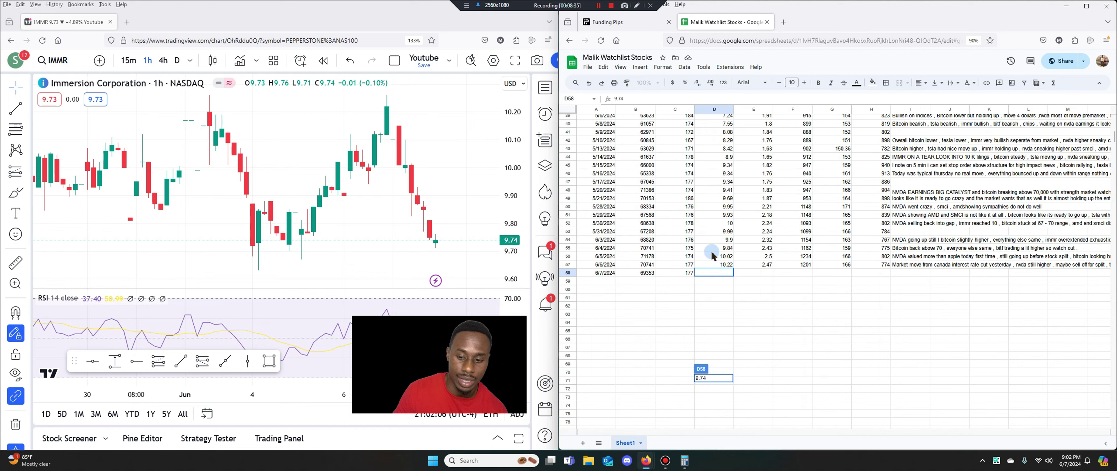
left_click(712, 272)
left_click(761, 273)
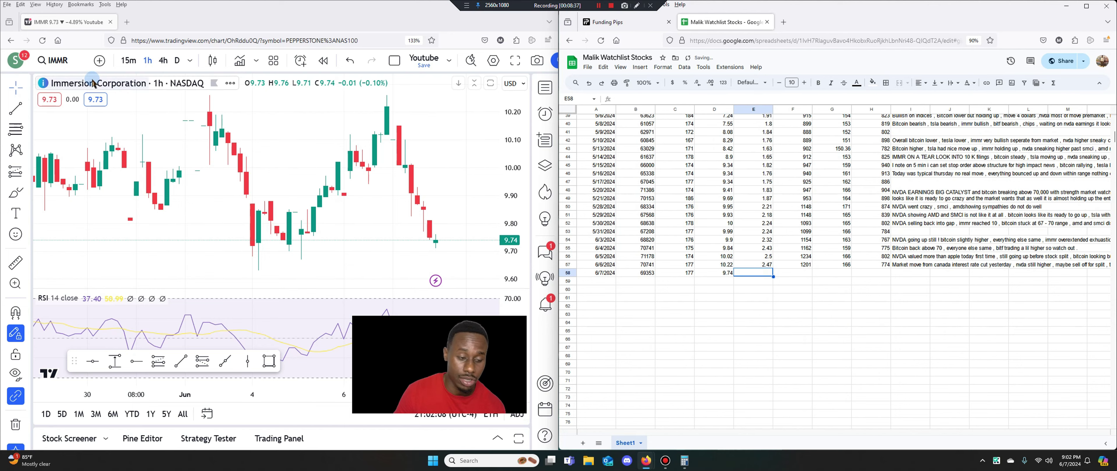
- Switch the chart to BITF and enter 2.4 as its price in cell E58
left_click(51, 60)
type("BITF")
key("Return")
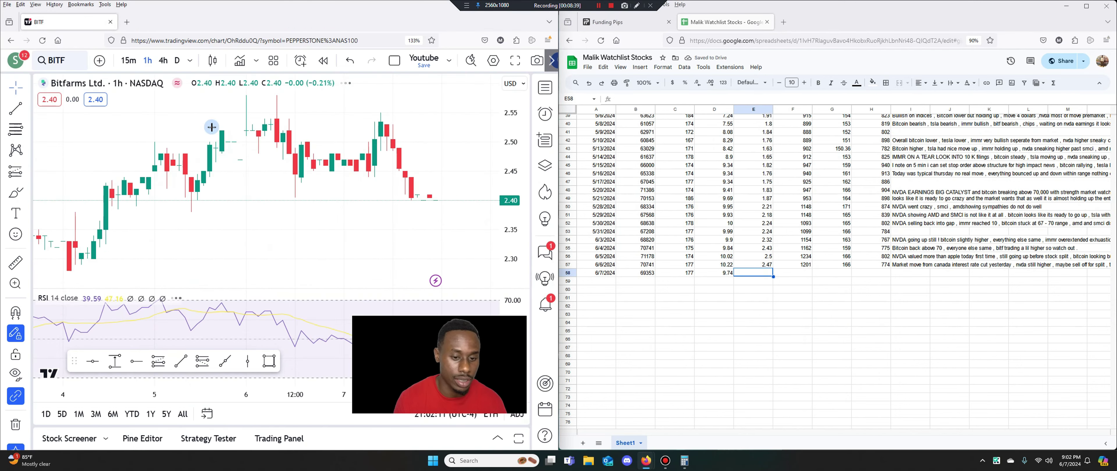
left_click(754, 271)
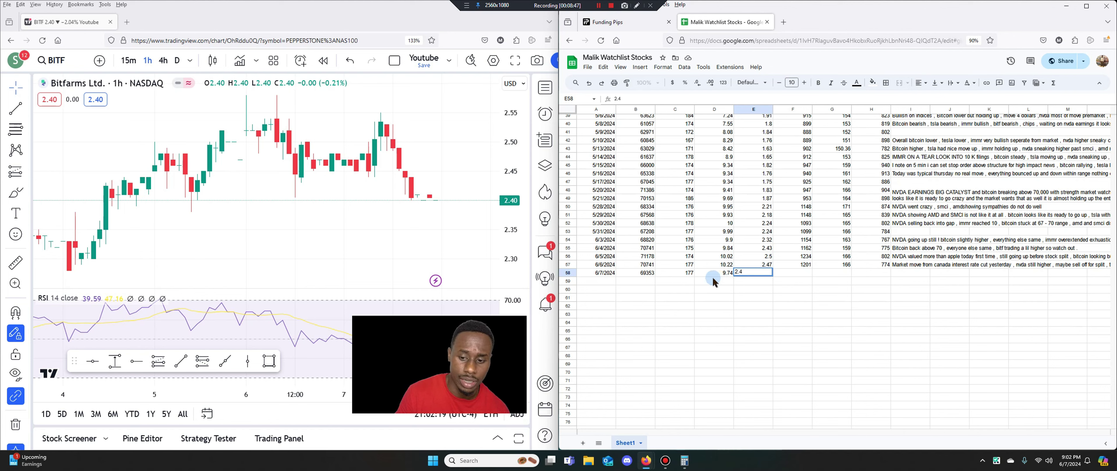
left_click(789, 273)
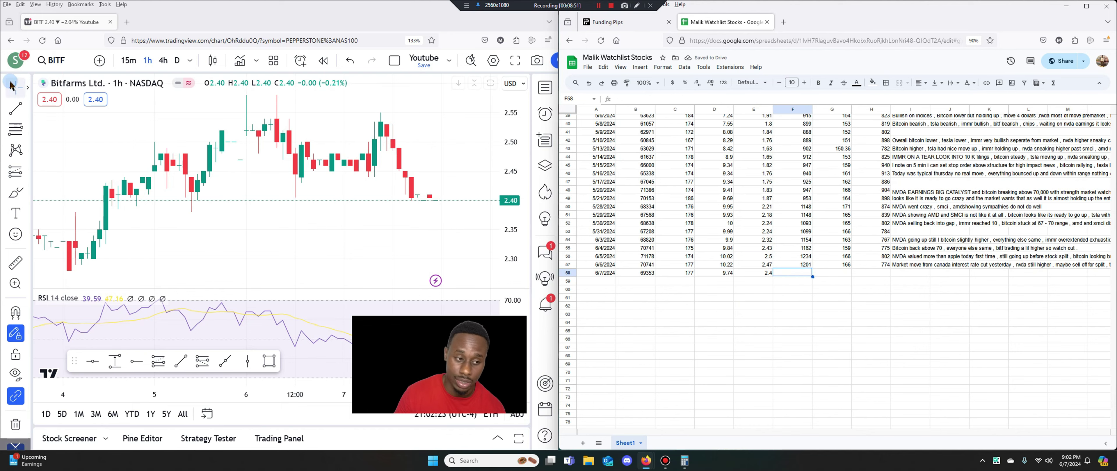
- Switch the chart to NVDA and enter 1207 as its price in cell F58
left_click(77, 58)
type("NVD")
key("Return")
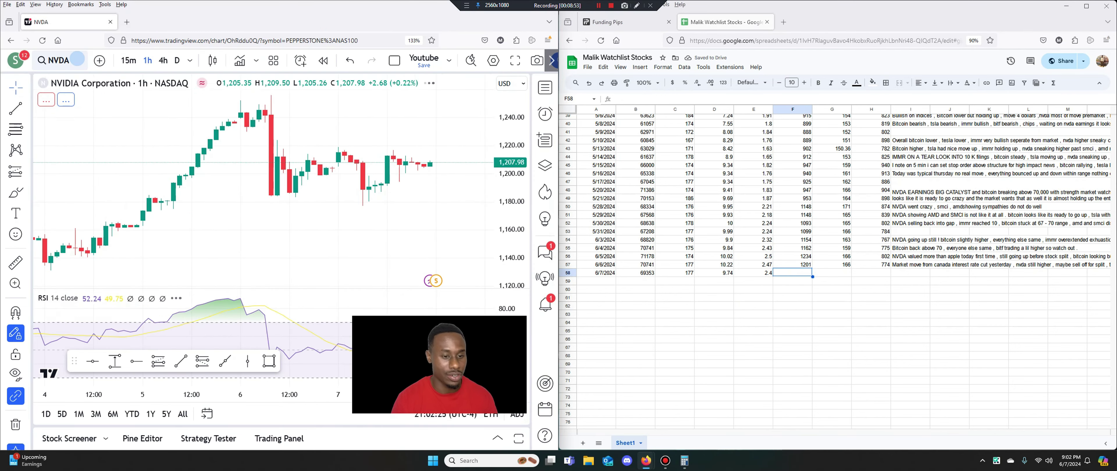
left_click(782, 273)
type("1207")
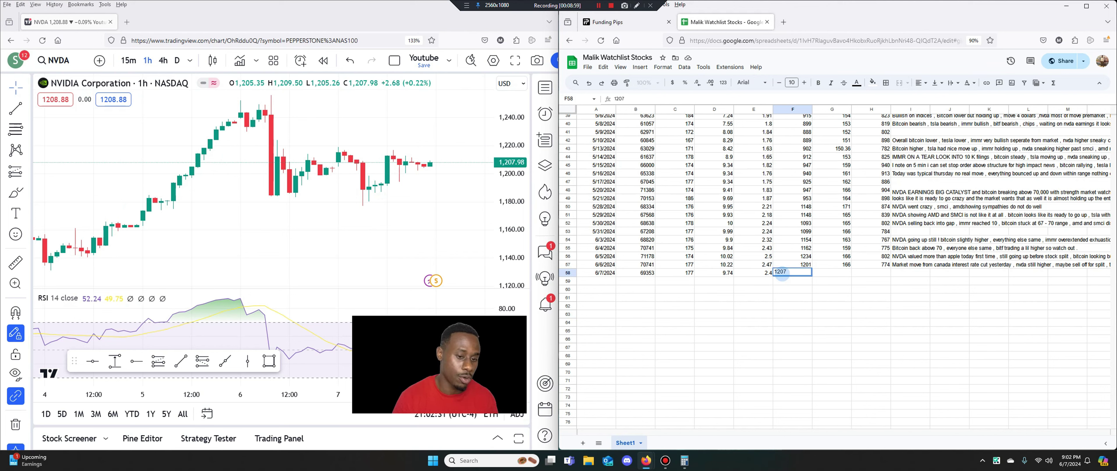
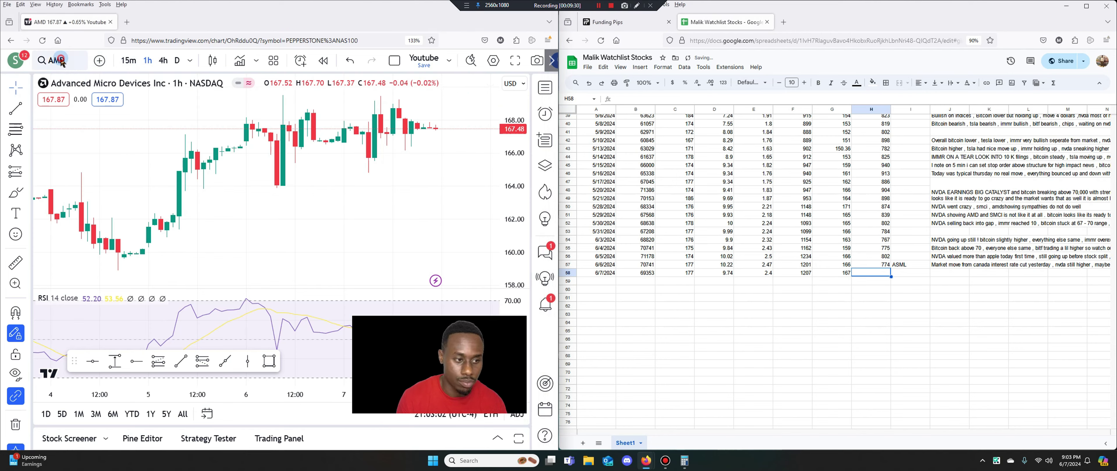
- Switch the chart to SMCI and enter 766 as its price in cell H58
left_click(57, 60)
type("SMCI")
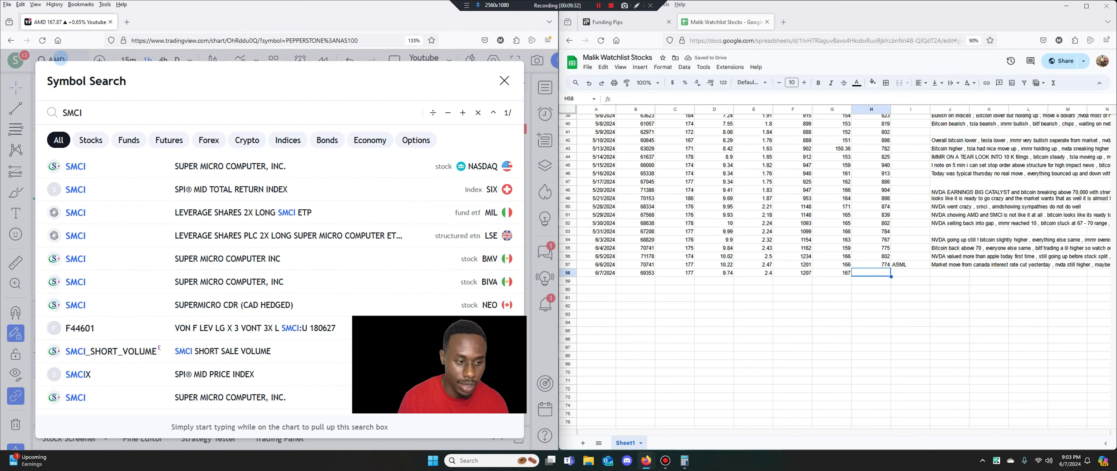
key("Return")
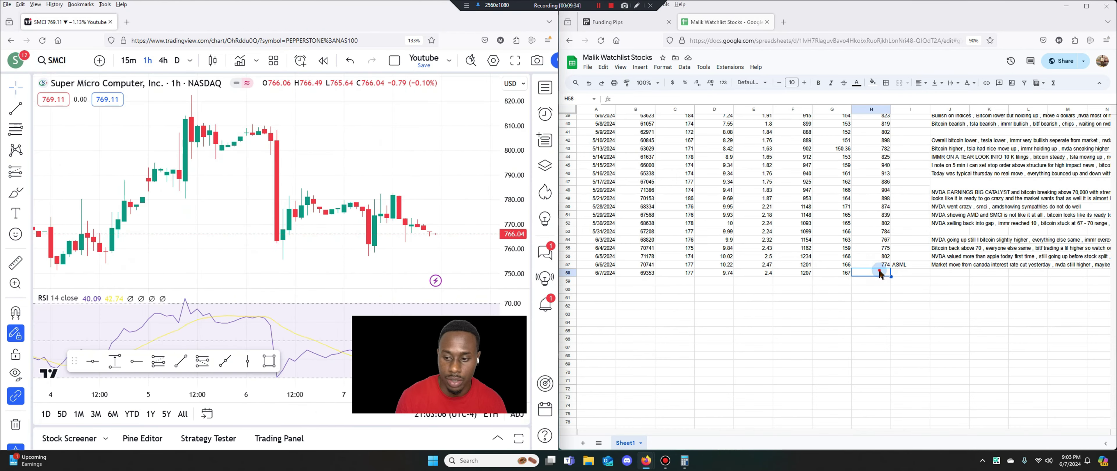
type("766")
left_click(923, 274)
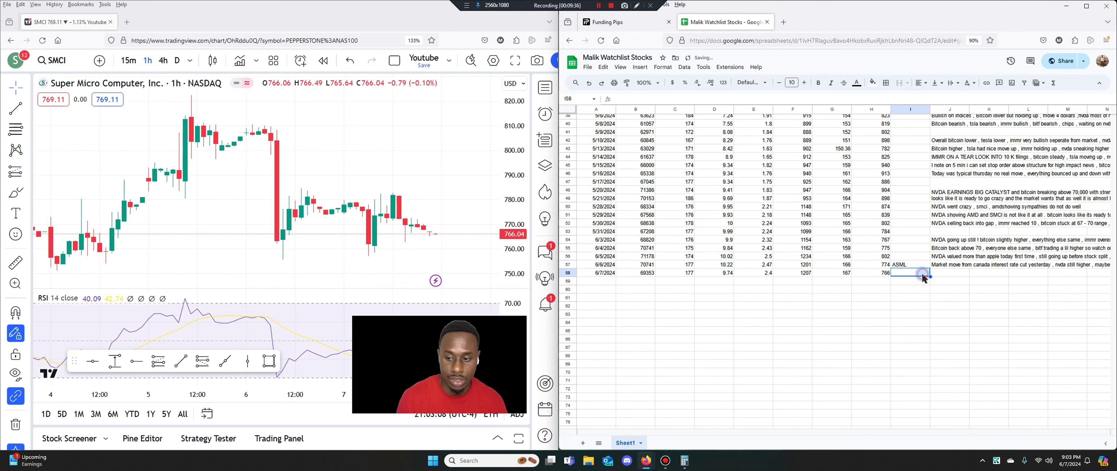
- Switch the chart to ASML and enter 1028 as its price in cell I58
left_click(61, 59)
type("ASML")
key("Return")
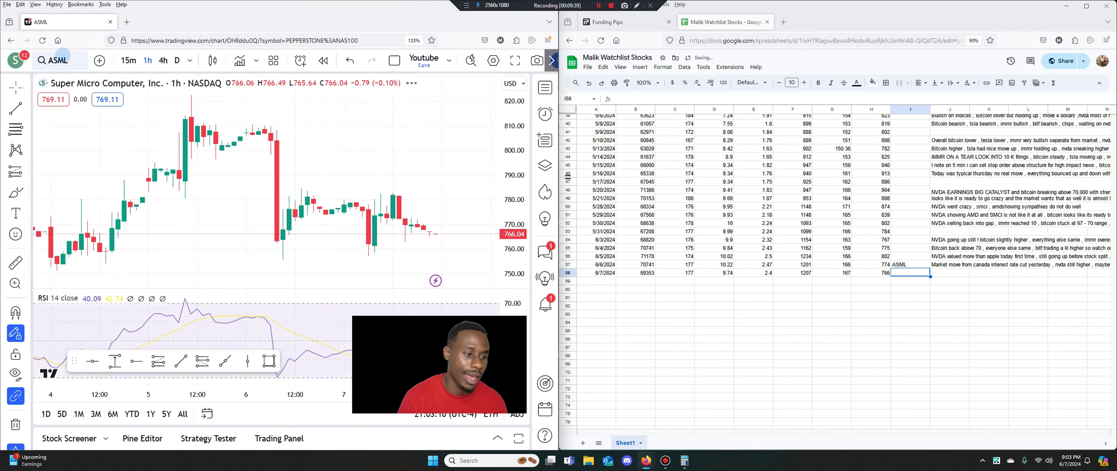
left_click(908, 276)
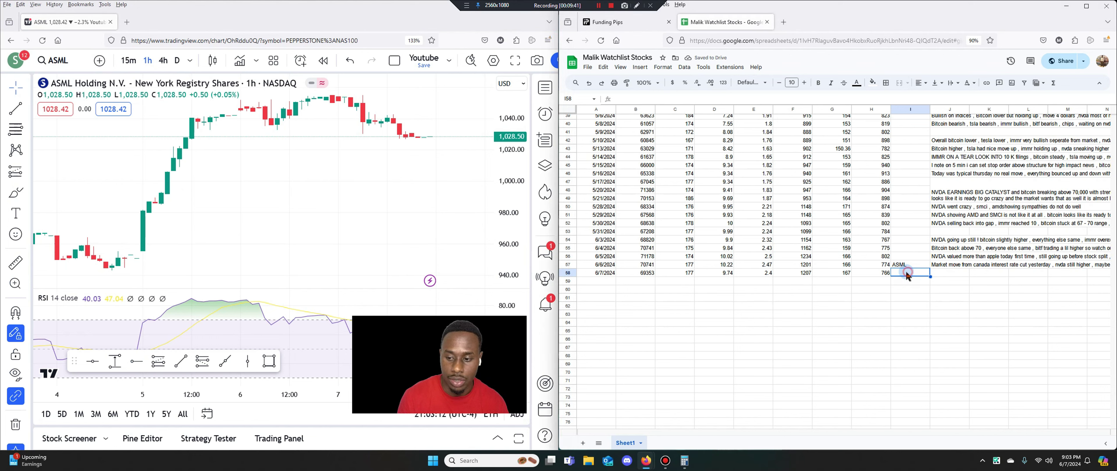
type("1028")
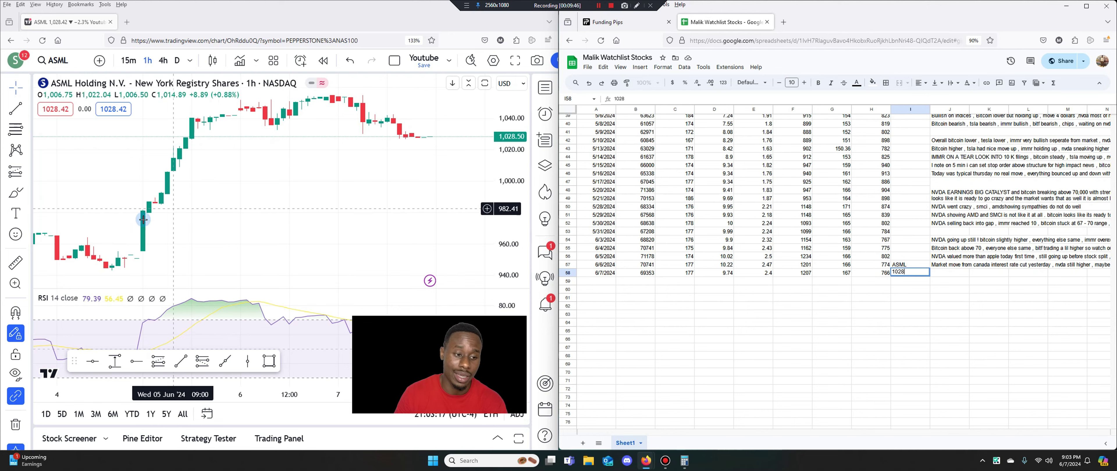
- Examine ASML's longer price history on the hourly chart, from autumn 2023 up to June 2024
scroll(173, 236, "down", 5)
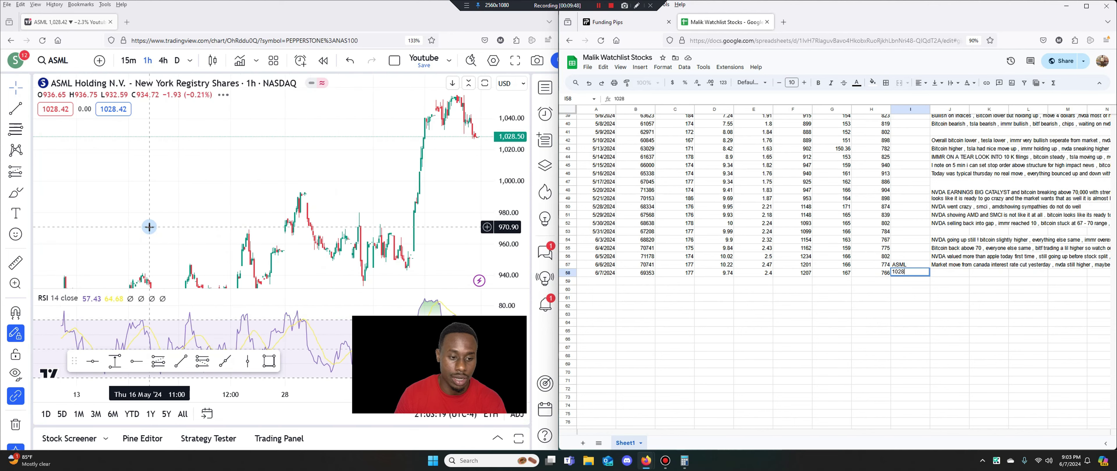
left_click_drag(199, 230, 514, 191)
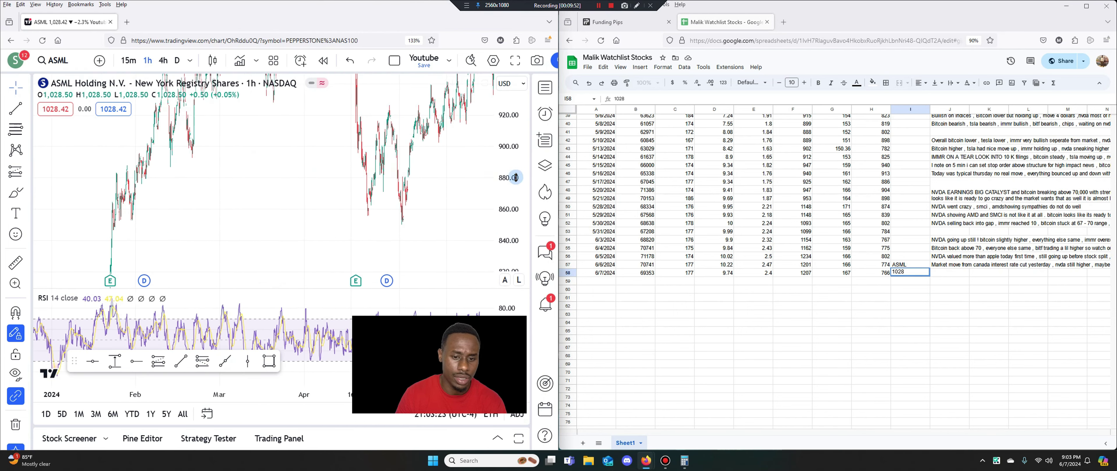
scroll(514, 191, "down", 3)
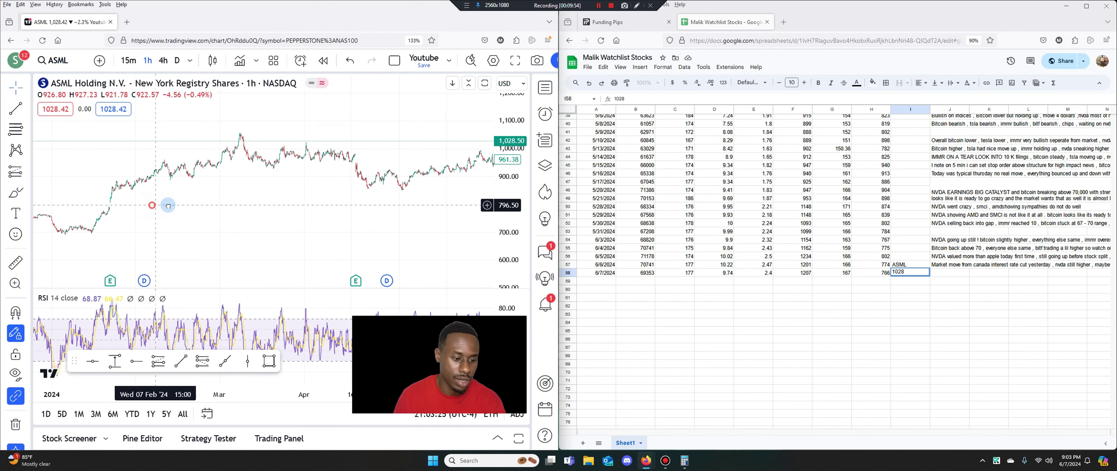
scroll(213, 224, "down", 5)
scroll(213, 225, "up", 5)
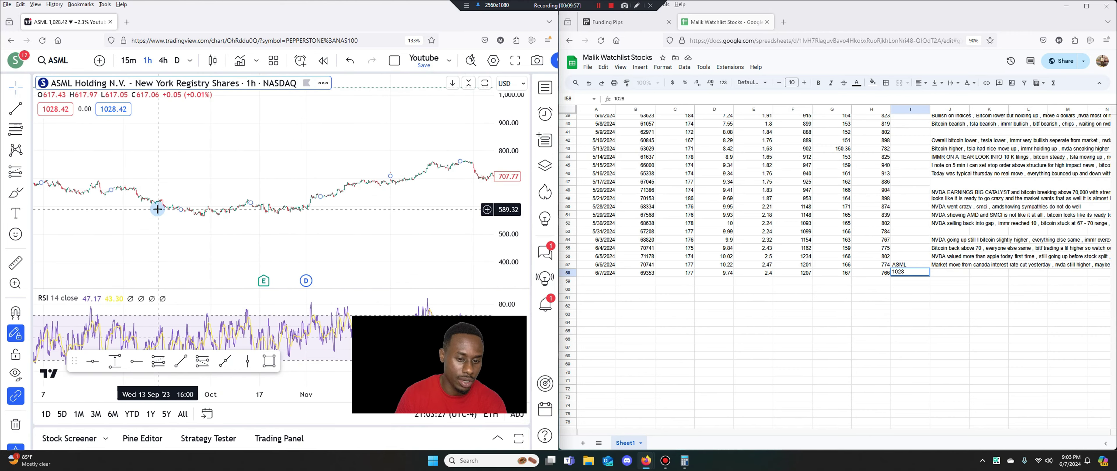
scroll(329, 208, "right", 5)
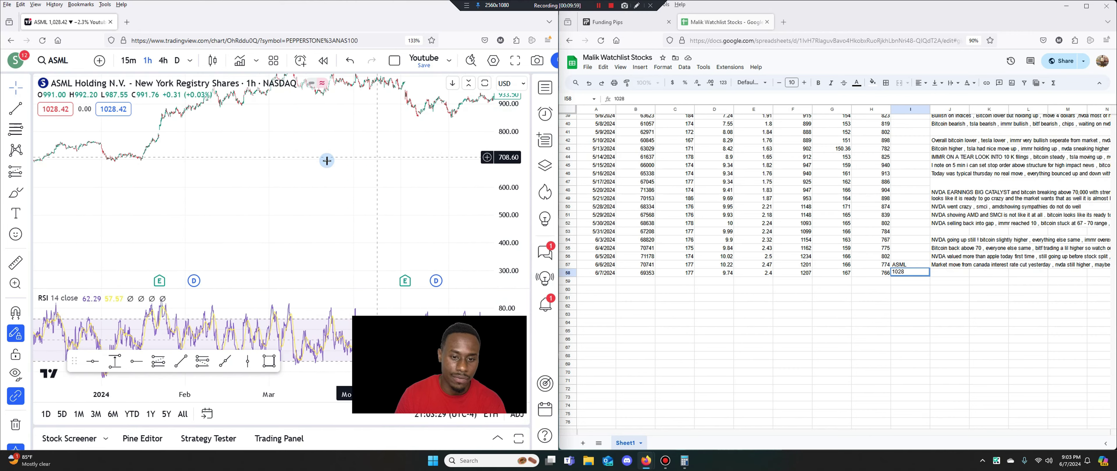
left_click_drag(162, 180, 324, 190)
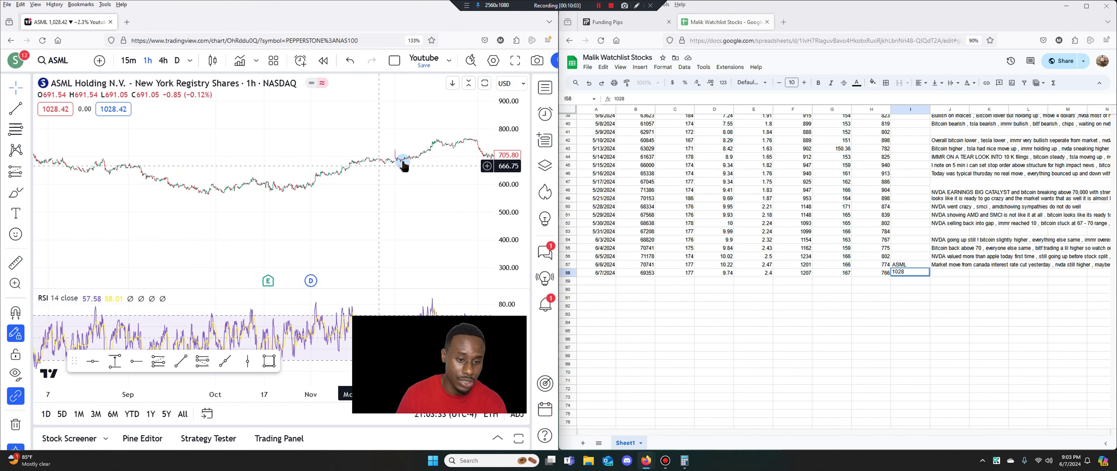
left_click_drag(410, 179, 250, 175)
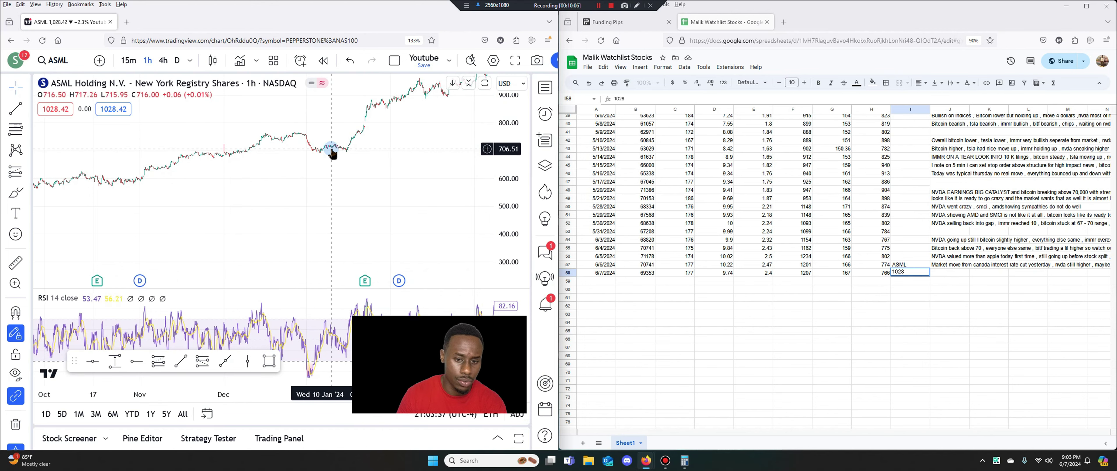
left_click_drag(348, 167, 115, 192)
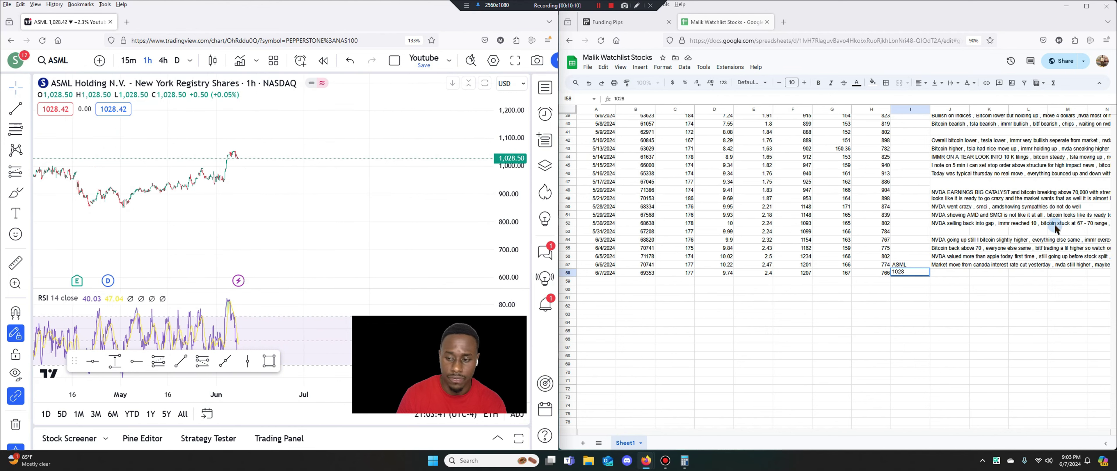
- Merge cells J58 to P58 into one notes cell for the 6/7/2024 row
left_click(938, 289)
left_click_drag(699, 432, 850, 429)
left_click_drag(895, 275, 616, 274)
left_click(899, 82)
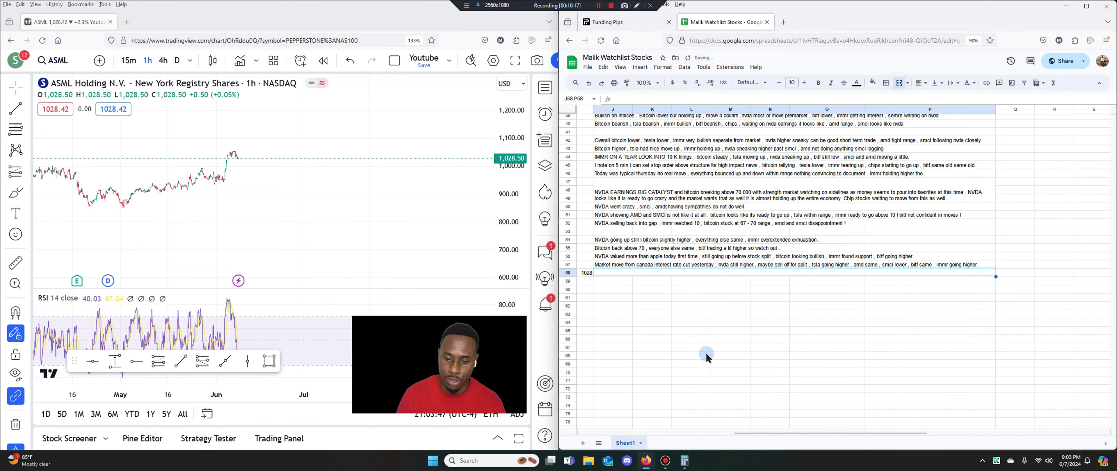
left_click(691, 355)
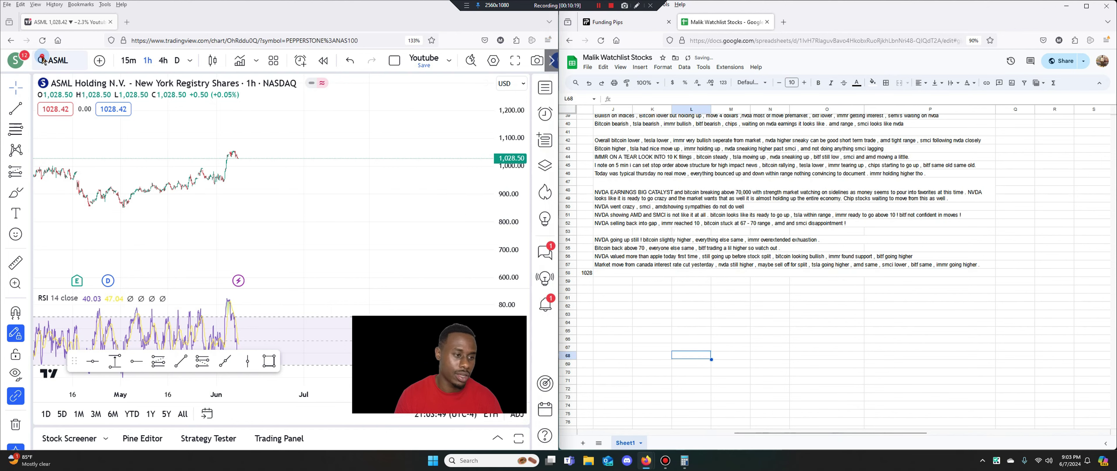
- Switch the chart to GME and examine its price action around the 7 June earnings marker
left_click(52, 60)
type("GME")
key("Return")
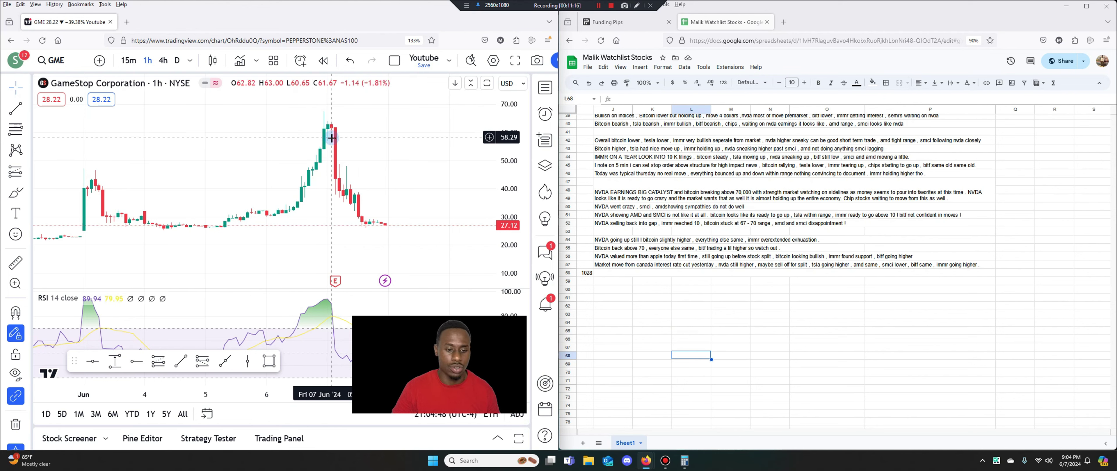
left_click(336, 282)
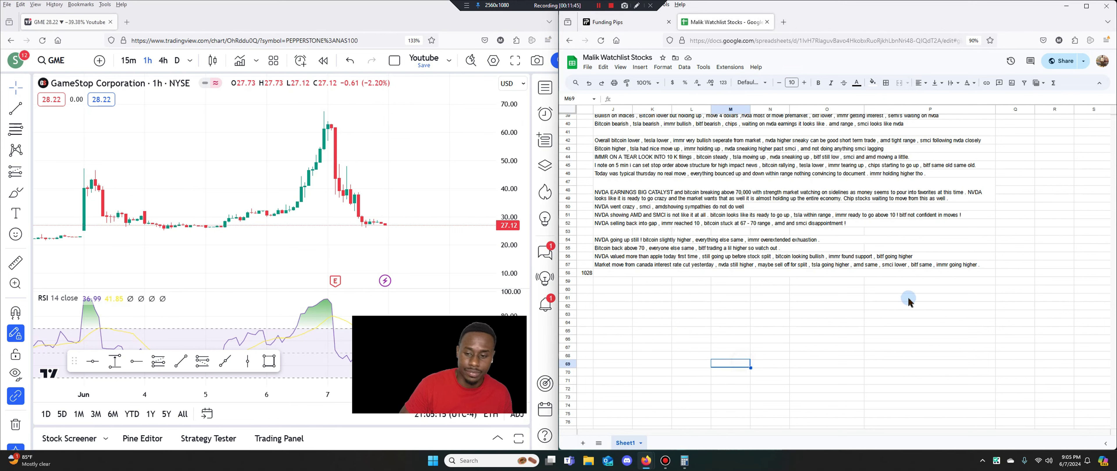
- Start the 6/7/2024 market note in merged cell J58 with "NVDA closed higher , still more than appl"
left_click(930, 274)
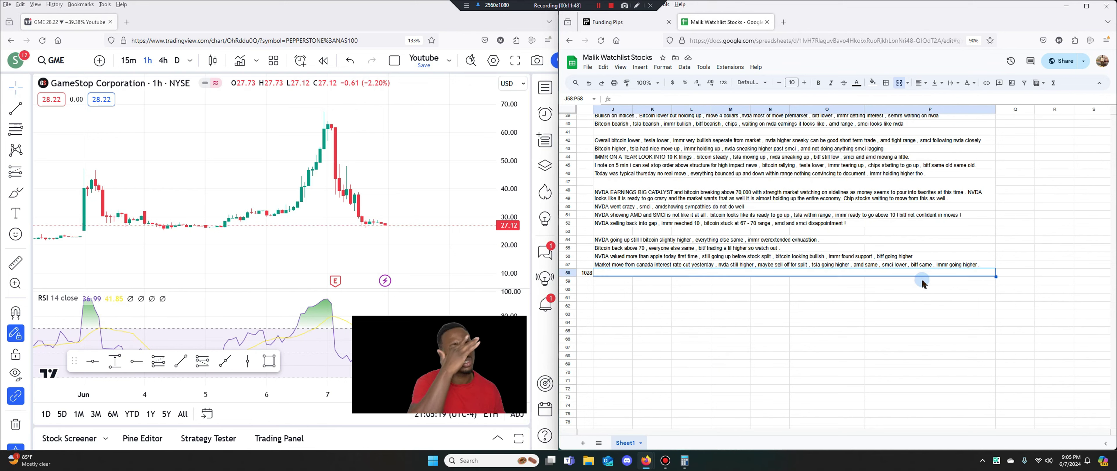
type("NVDA cl")
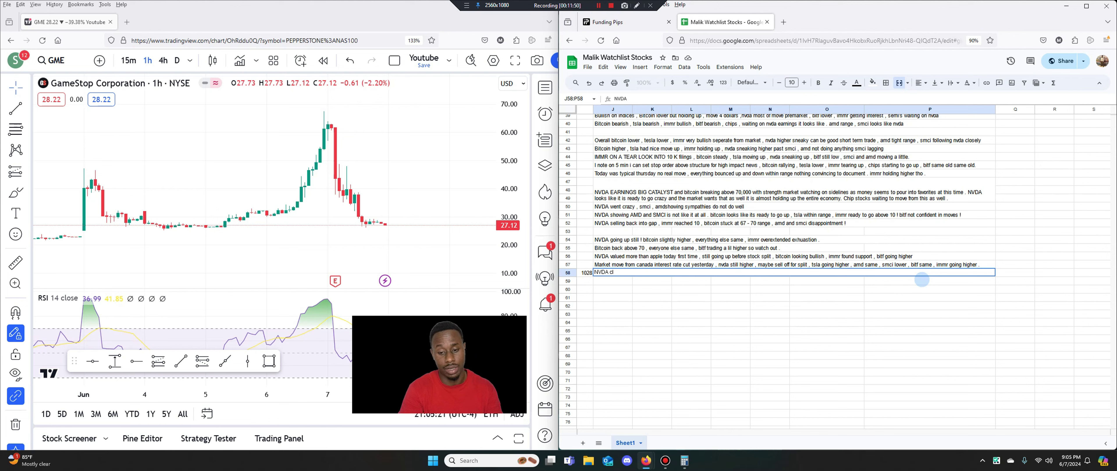
type("osed higher")
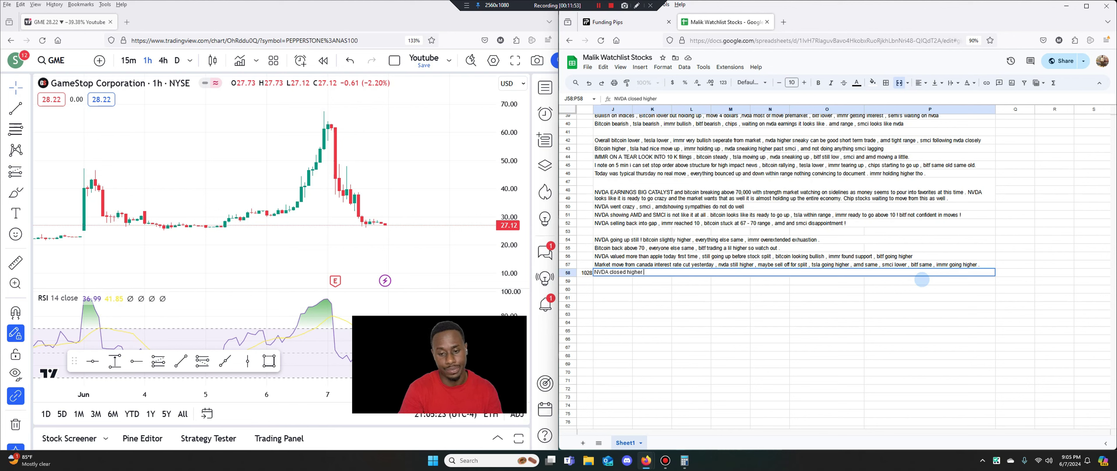
type(" , still valued")
key("BackSpace")
key("BackSpace")
key("BackSpace")
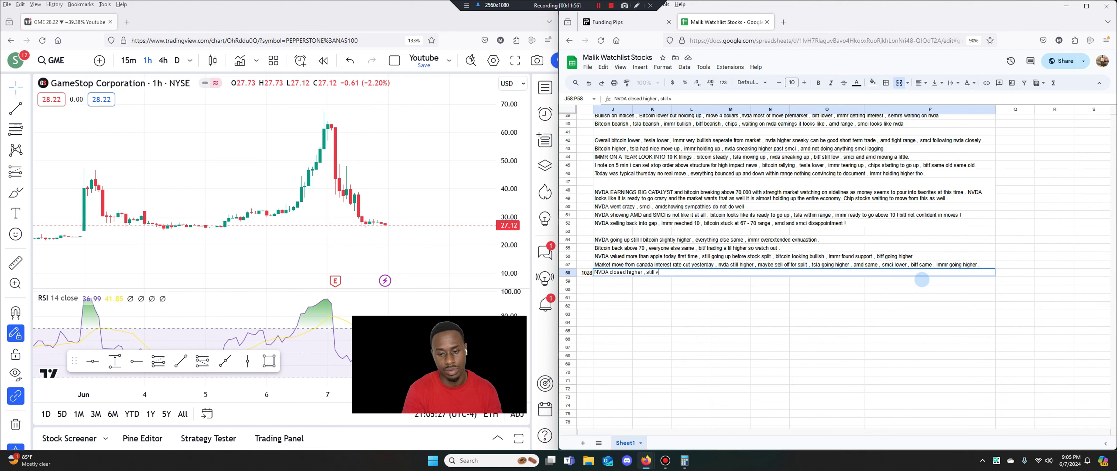
key("BackSpace")
type("more than appl .")
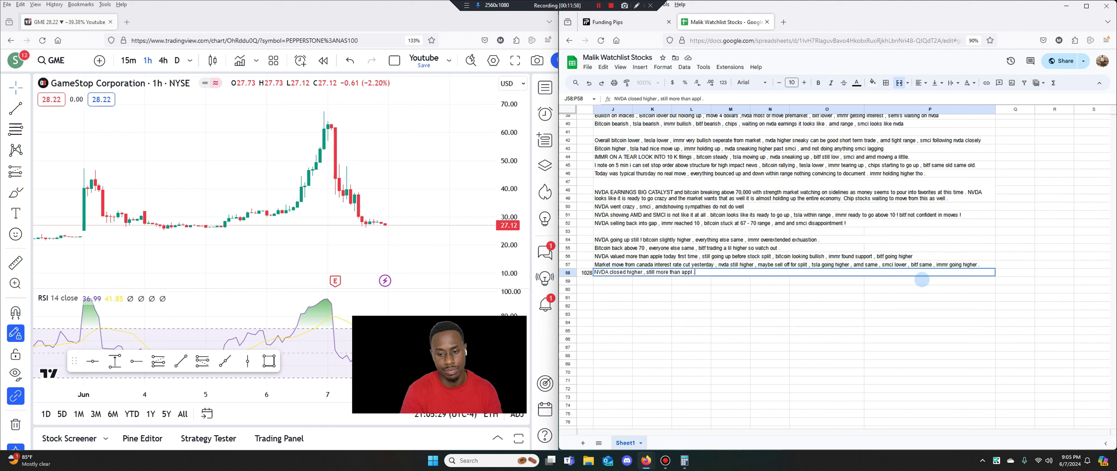
- Continue the row 58 note with ", nothing amd , smci , immr holding up bitcoin in range ,"
key("BackSpace")
type(", nothing")
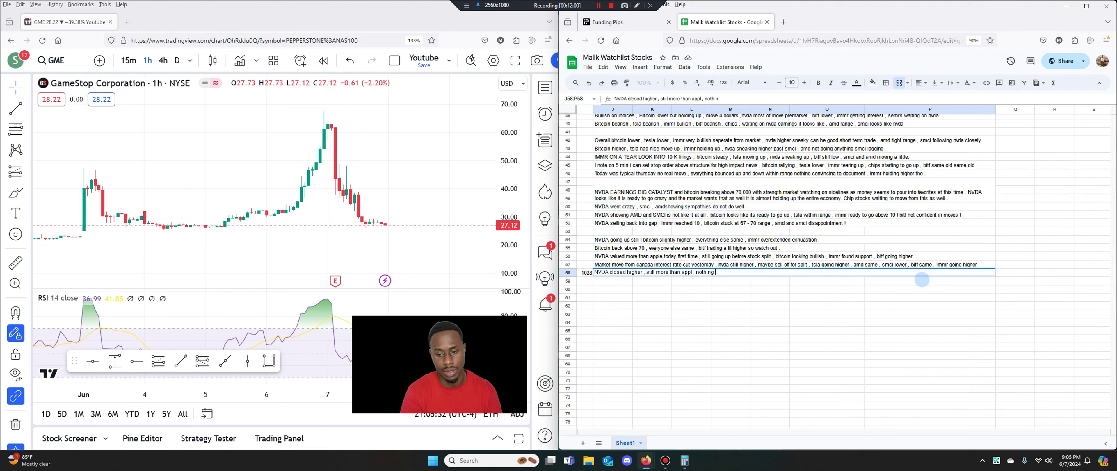
type(" amd , smci , immr holding h")
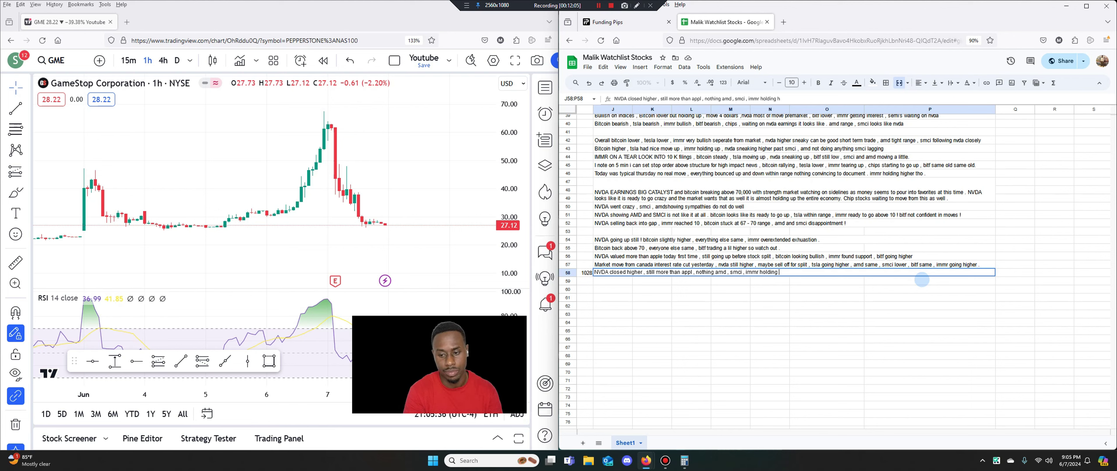
type("p bitcoin in r")
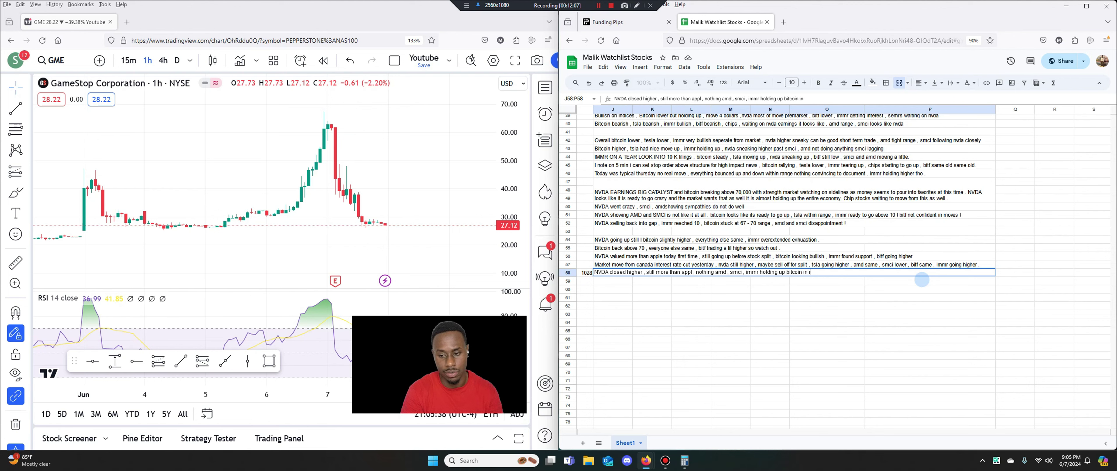
type("ange , rsla")
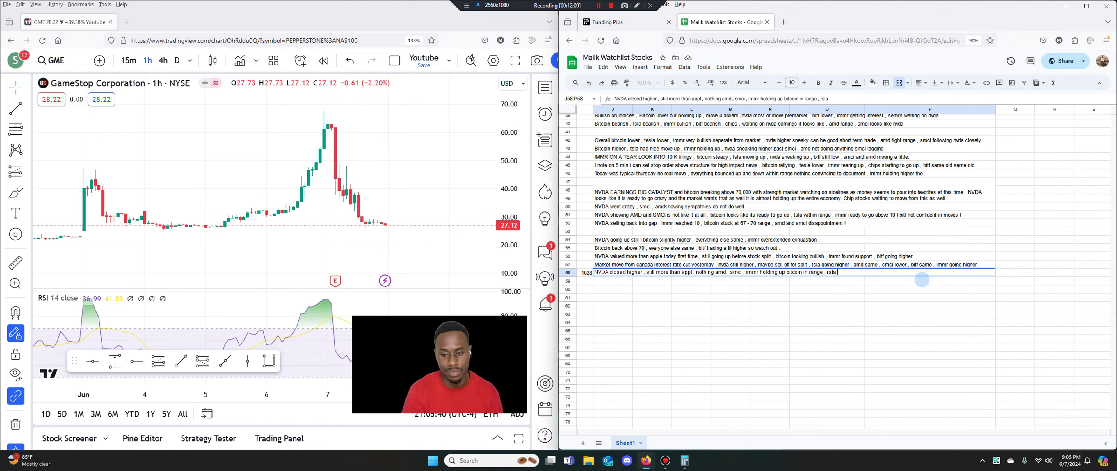
- Add the Tesla remark "tsla same holding up" to the row 58 note, correcting the misspelled ticker
key("BackSpace")
key("BackSpace")
key("BackSpace")
key("BackSpace")
type("tsla")
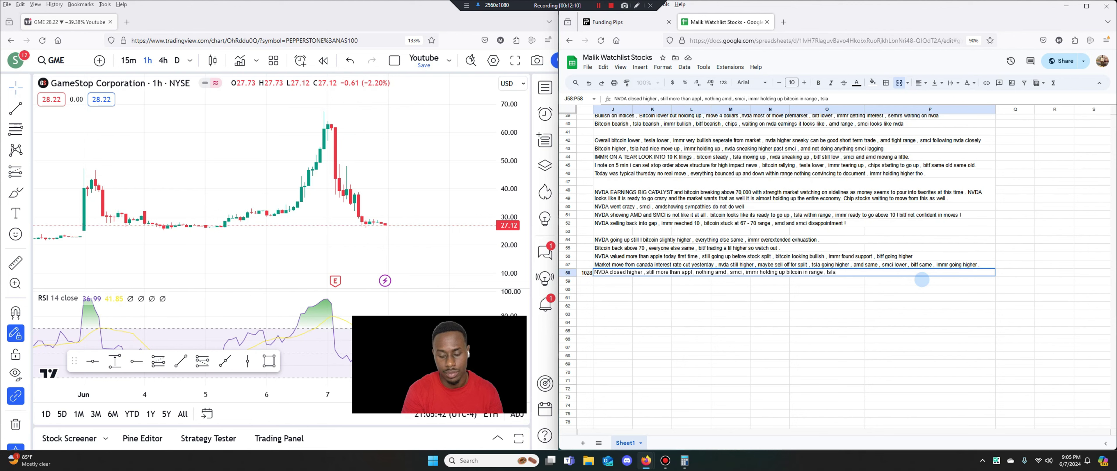
type(" same holding up")
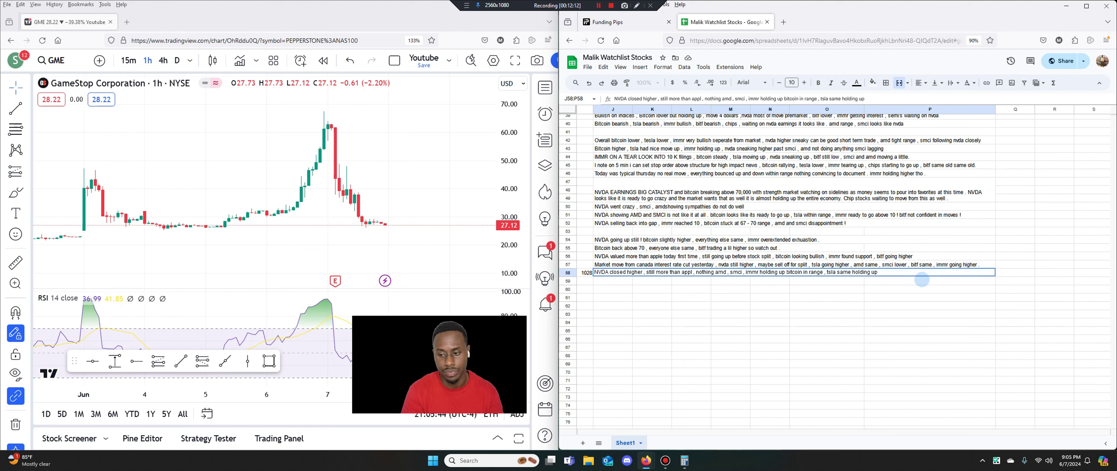
- End the row 58 note with the ASML remark ", asml higher not 100% for year as yet !"
type(" , ams")
key("BackSpace")
key("BackSpace")
type("sm")
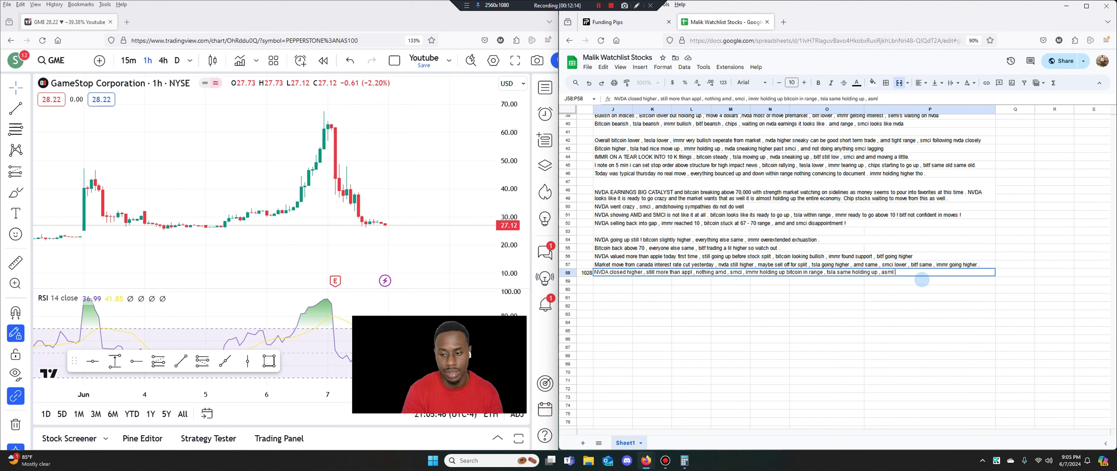
type("l higher not")
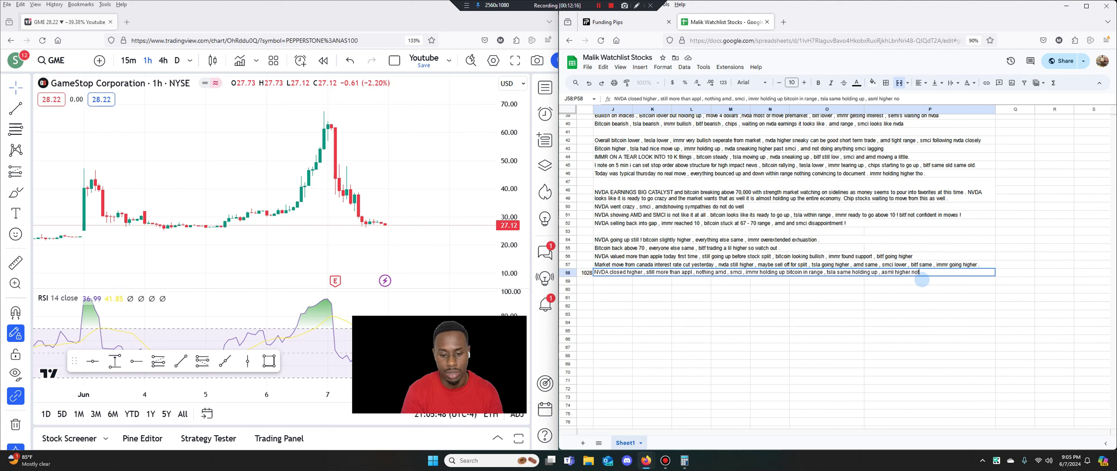
type(" 100% tor y")
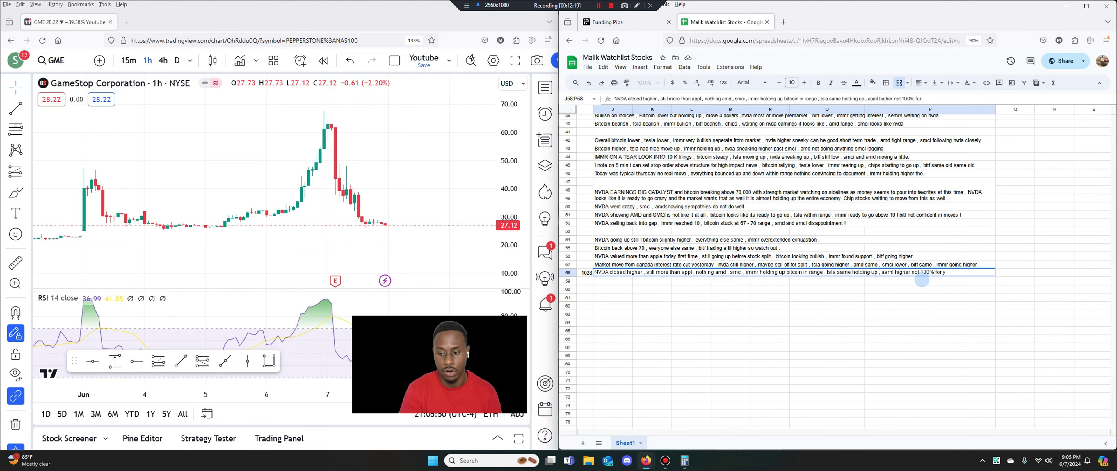
type("ear as yet !")
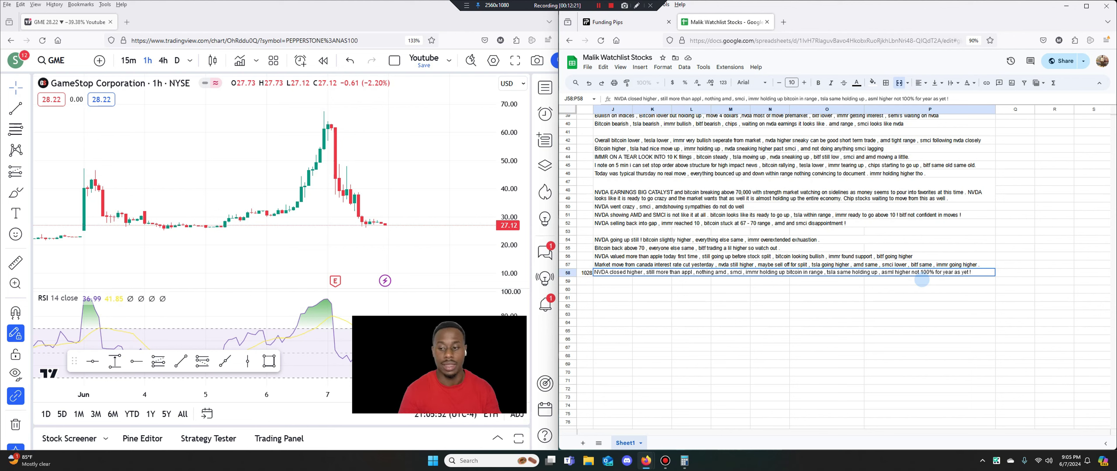